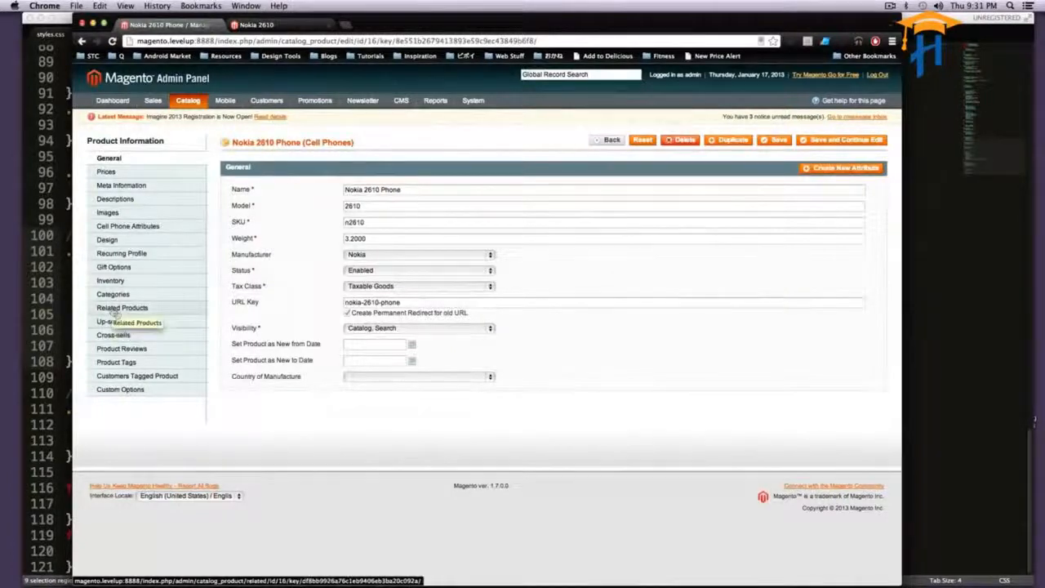
Open the Up-sells section of the Nokia 2610 Phone and list all catalog products with the selection filter set to Any
click(119, 322)
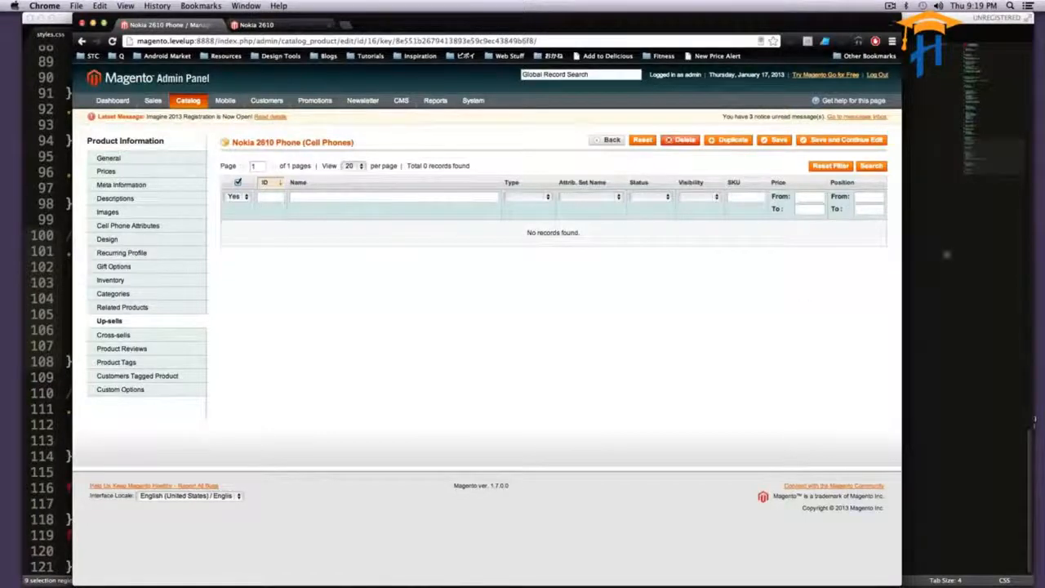
click(243, 197)
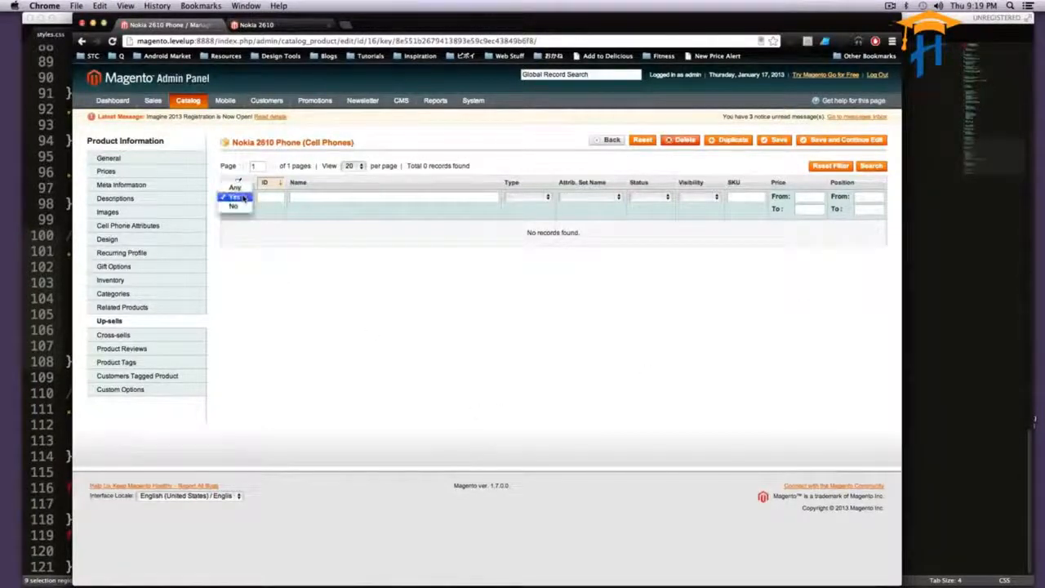
click(236, 189)
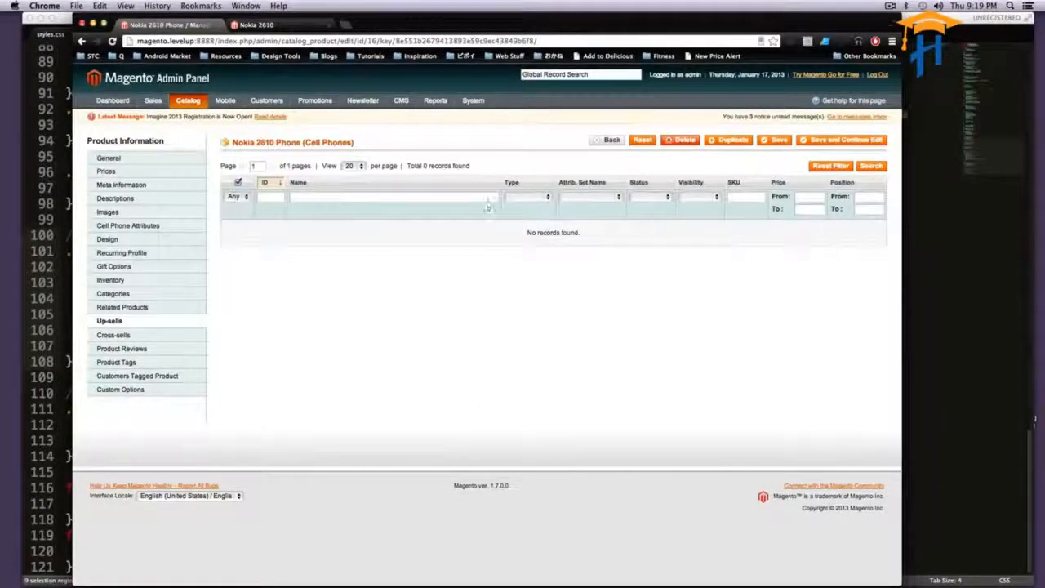
click(871, 167)
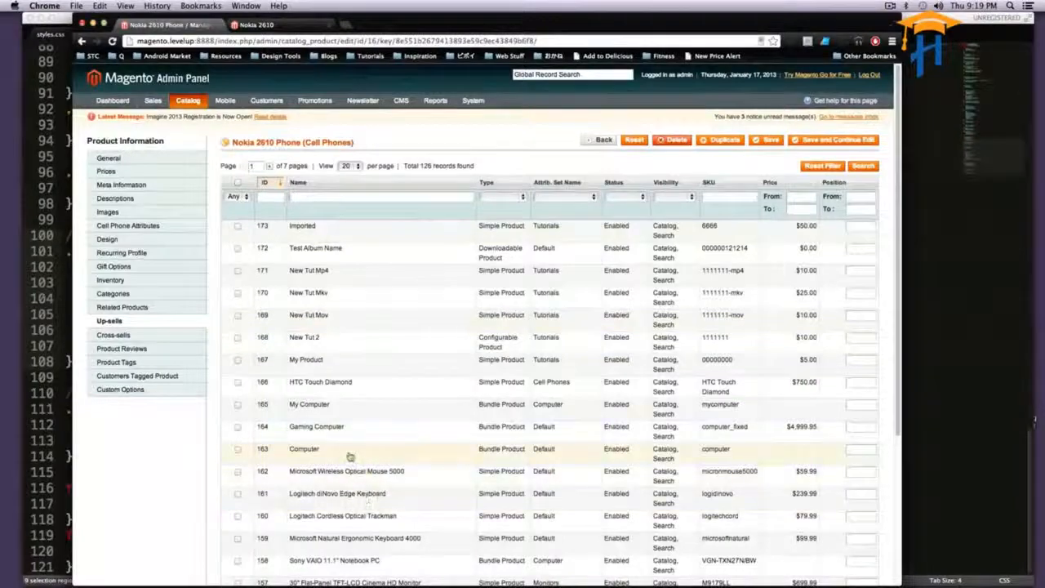
scroll(349, 457, down, 5)
scroll(317, 330, up, 5)
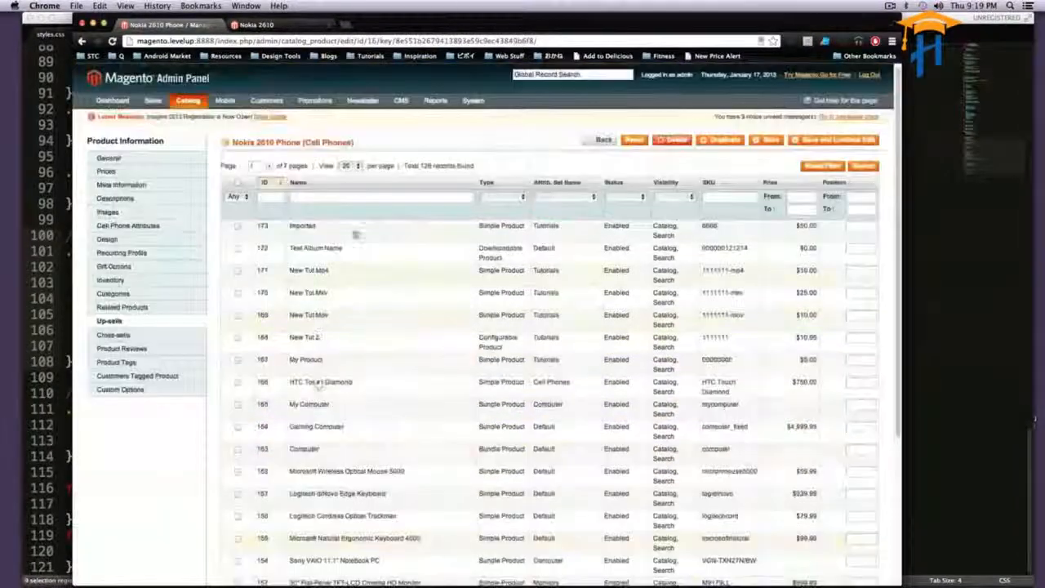
Try filtering the up-sell product list by the name "phone" and clear that name filter
text(phone)
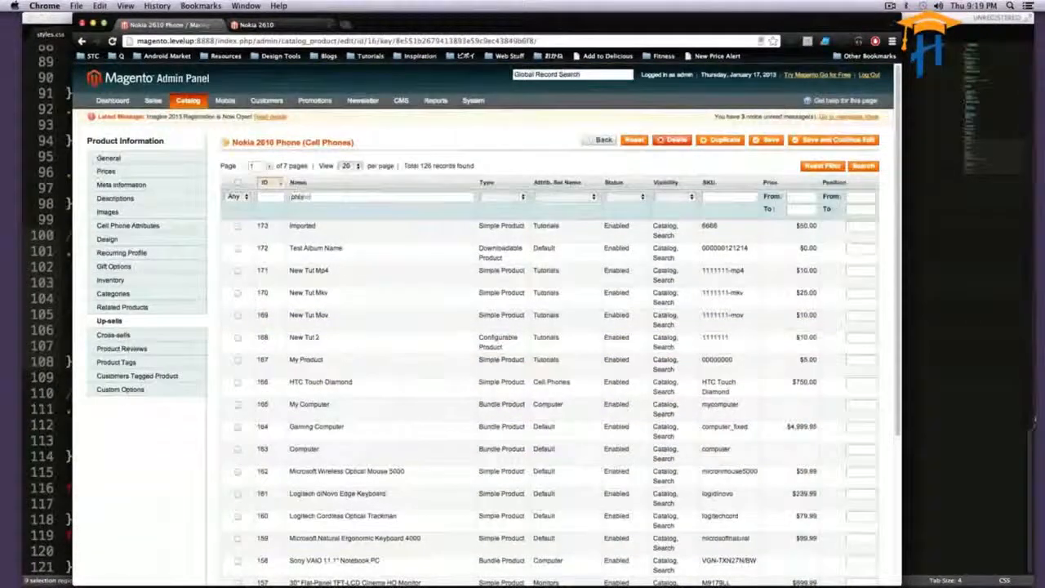
key(Return)
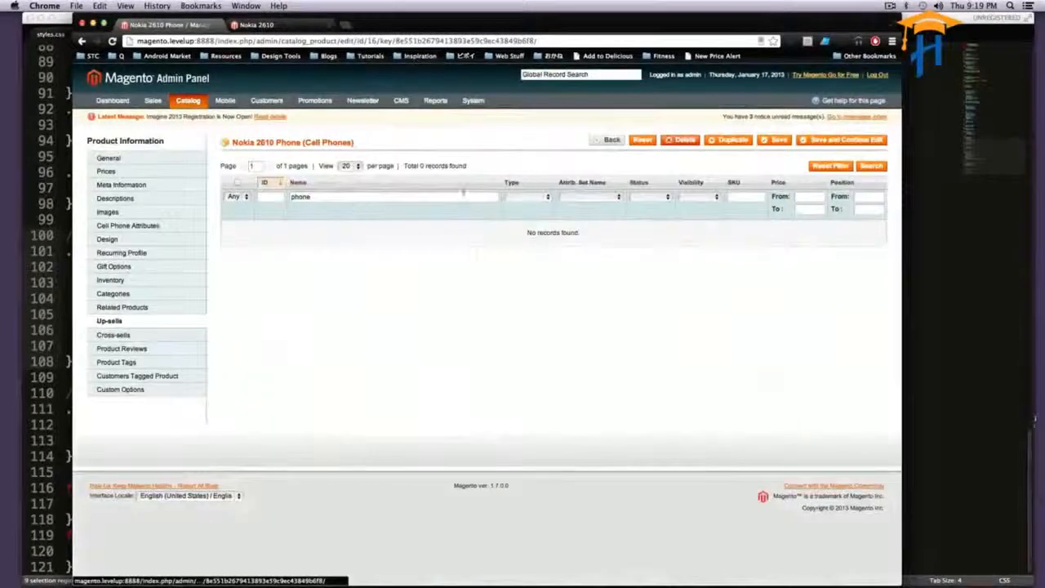
triple_click(481, 194)
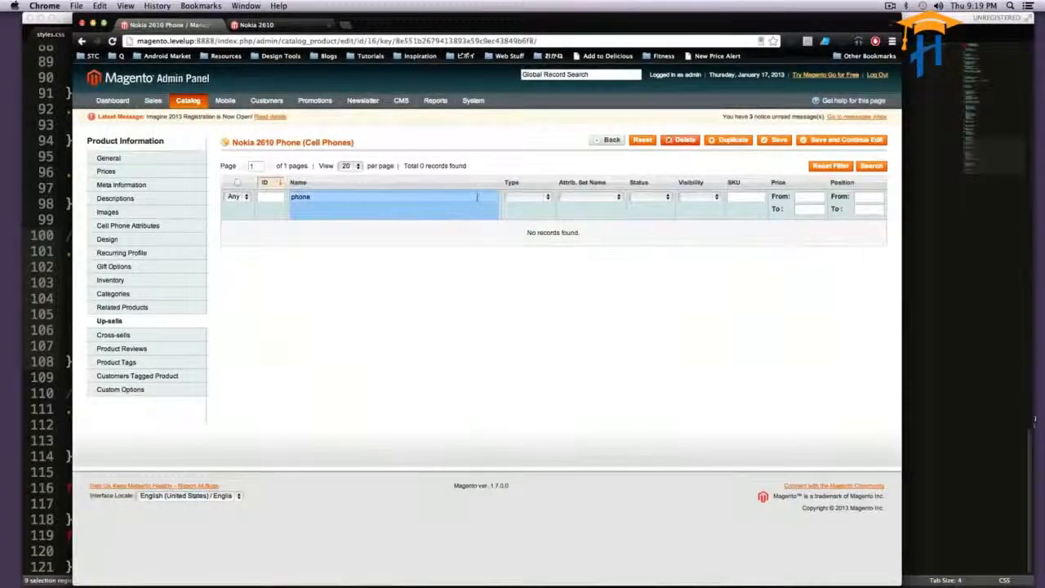
double_click(476, 197)
key(BackSpace)
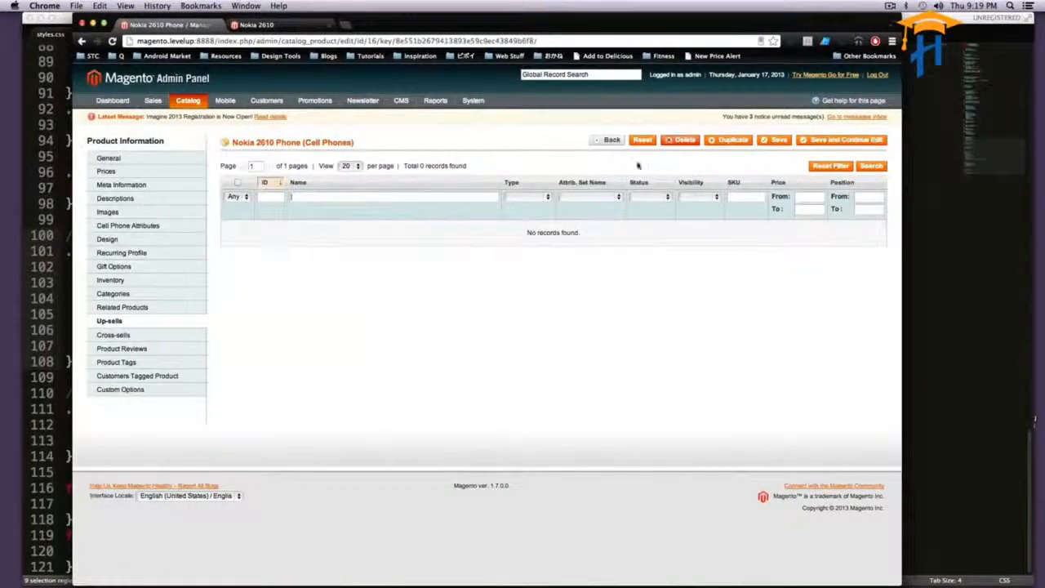
Filter the up-sell product list by the Cell Phones attribute set
click(604, 198)
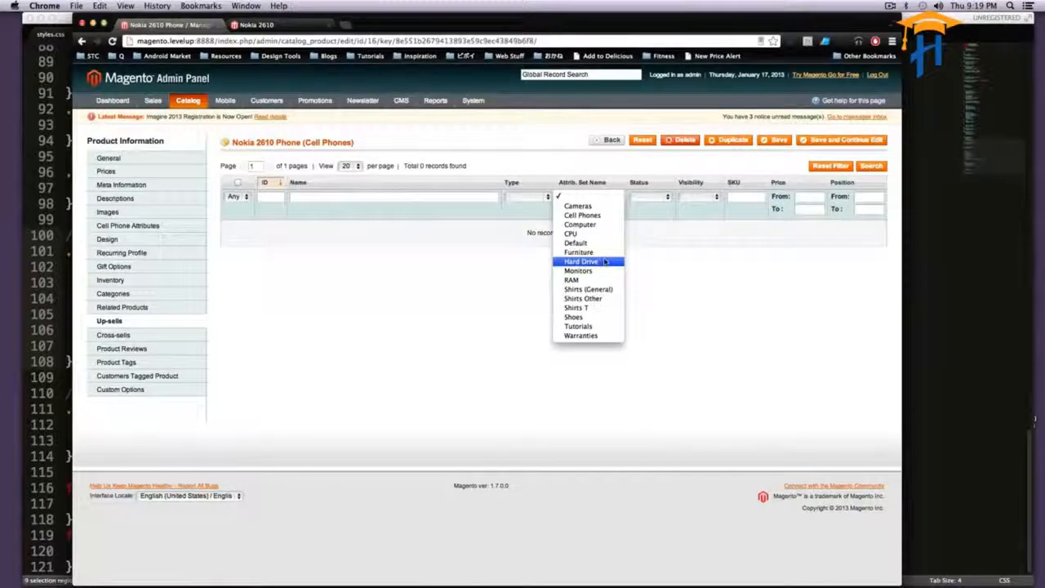
click(582, 215)
click(871, 167)
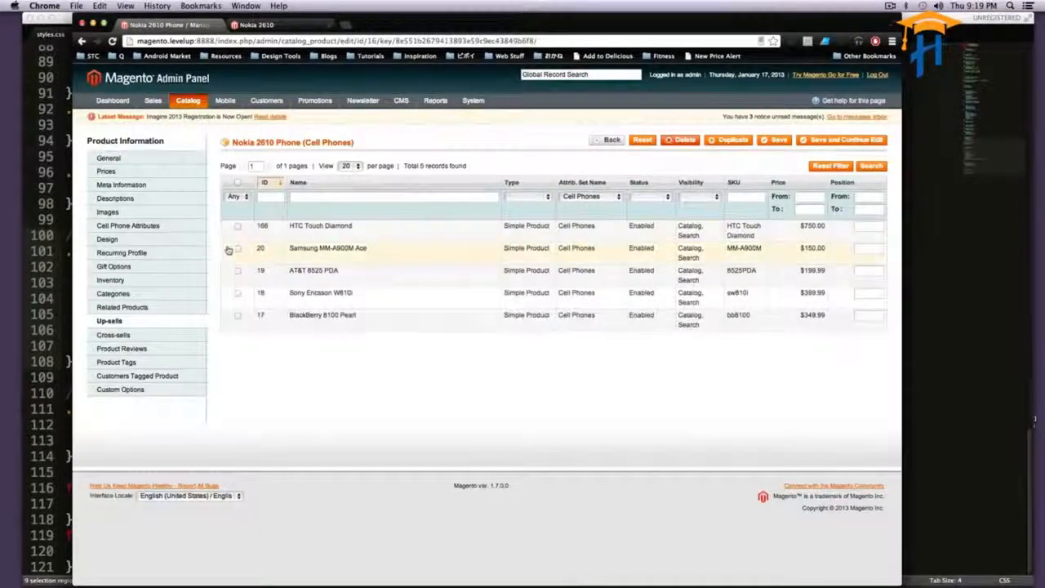
Select Samsung MM-A900M Ace, AT&T 8525 PDA and Sony Ericsson W810i as up-sells and save the product
click(237, 270)
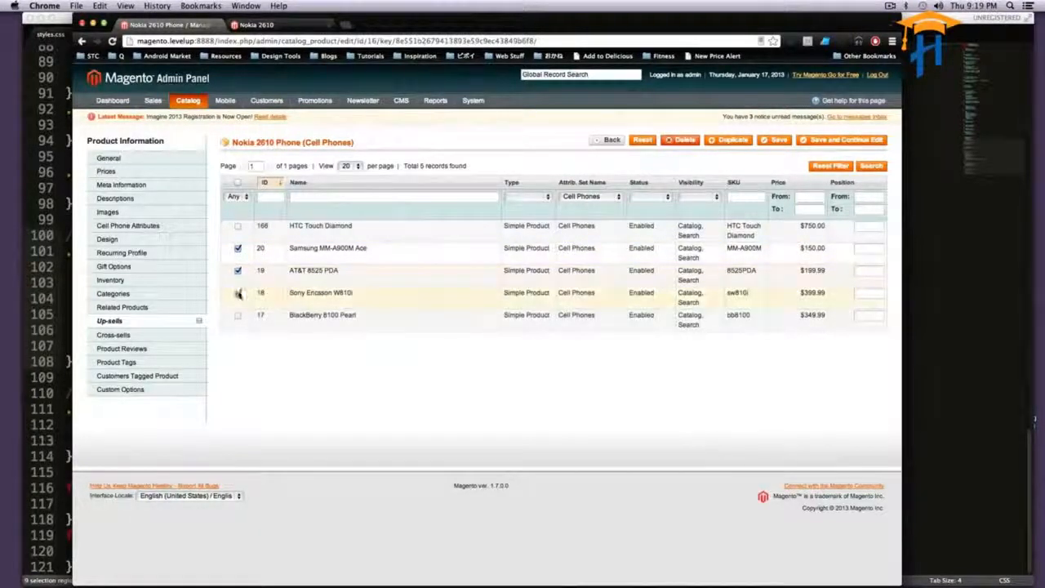
click(237, 293)
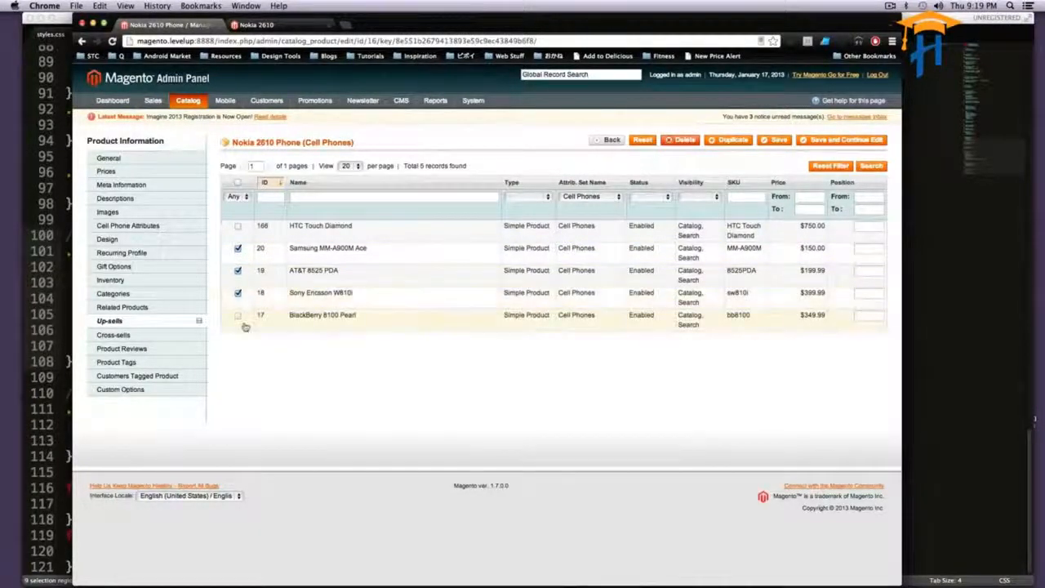
click(776, 139)
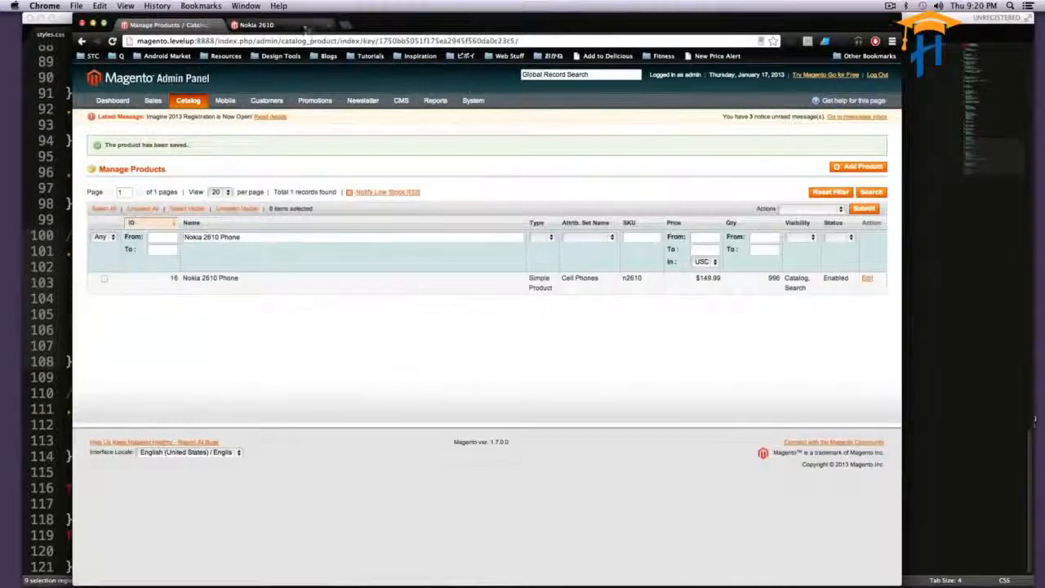
Reload the Nokia 2610 Phone storefront page and examine its section of other products the shopper may be interested in
click(304, 26)
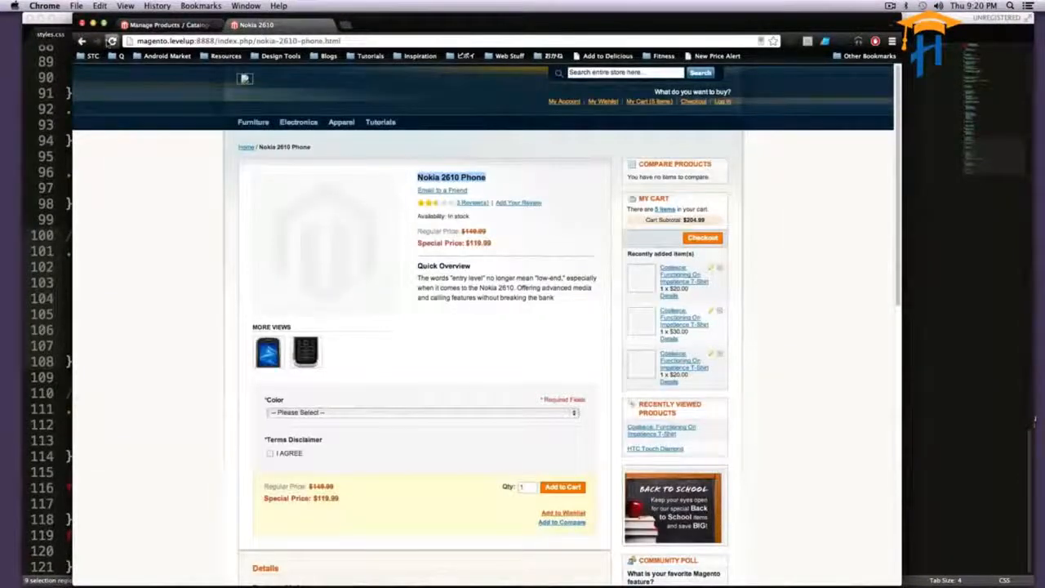
click(112, 40)
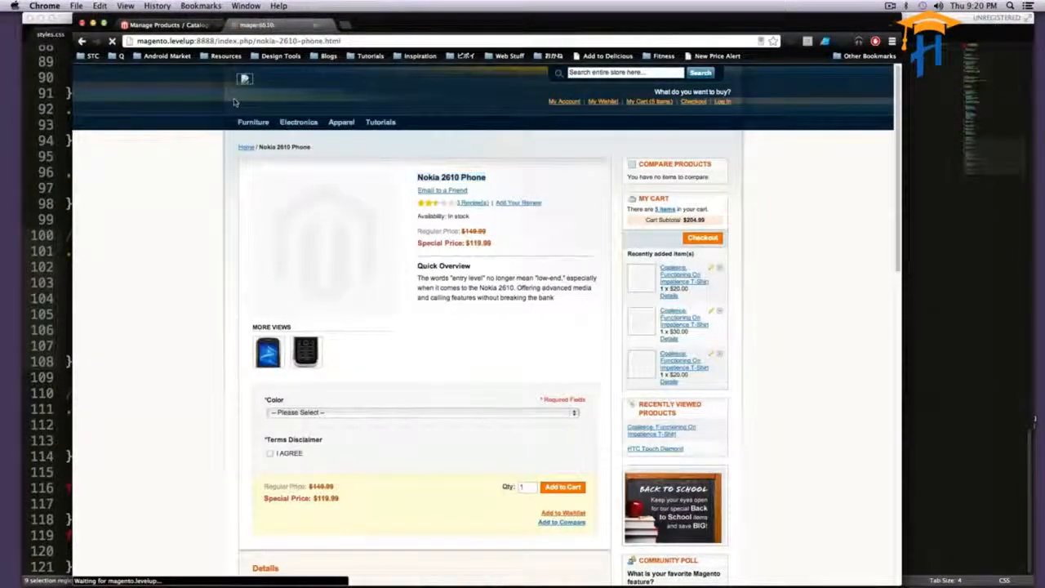
scroll(608, 278, down, 5)
scroll(608, 278, down, 10)
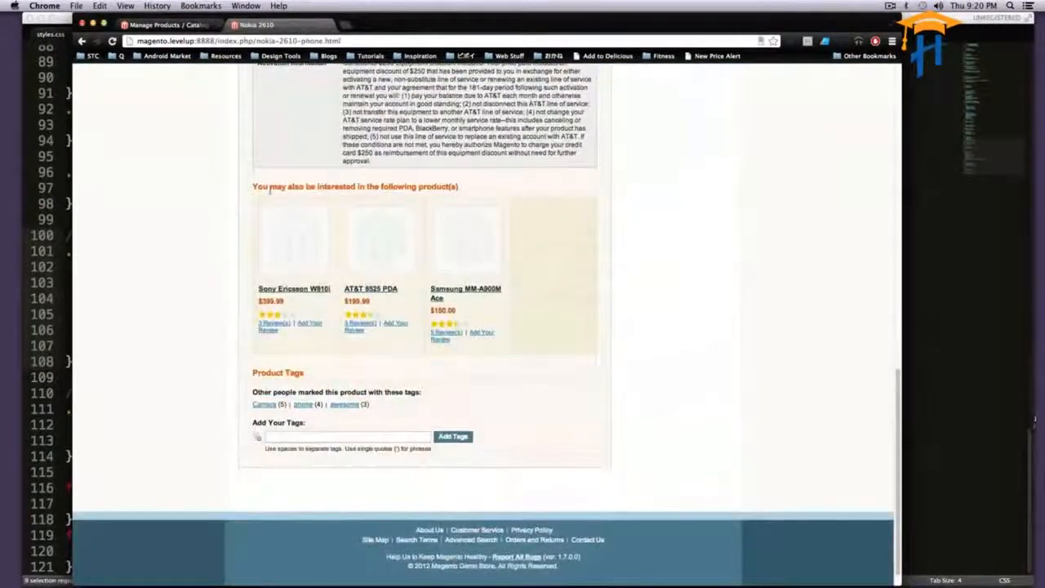
drag(270, 186, 457, 187)
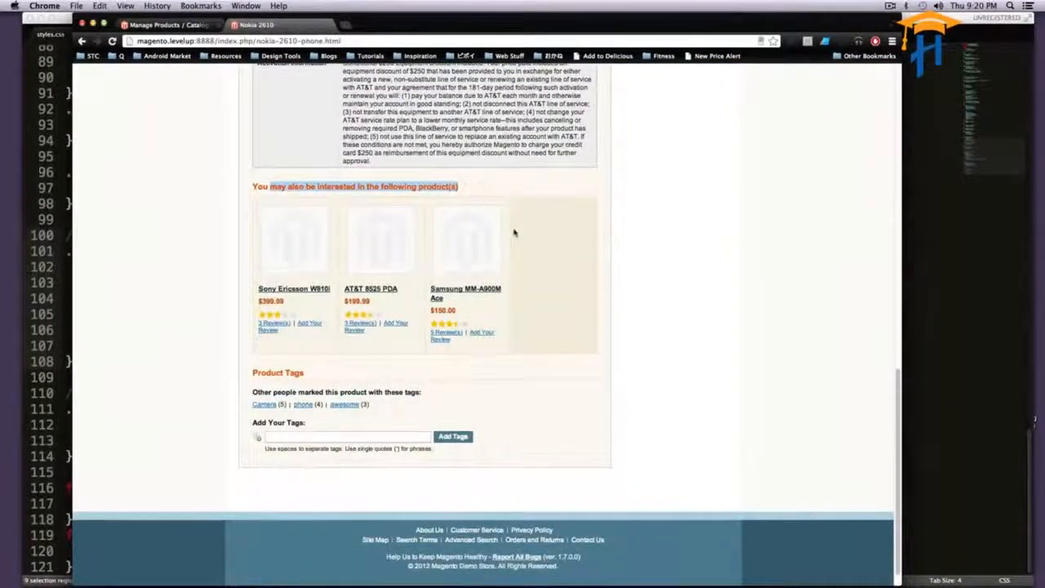
scroll(533, 245, down, 1)
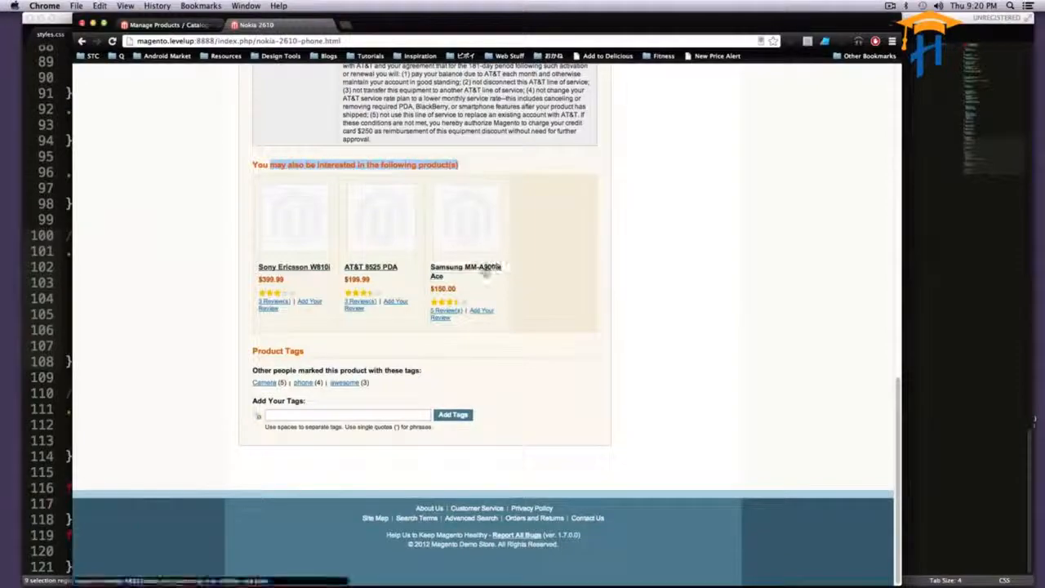
scroll(490, 266, up, 10)
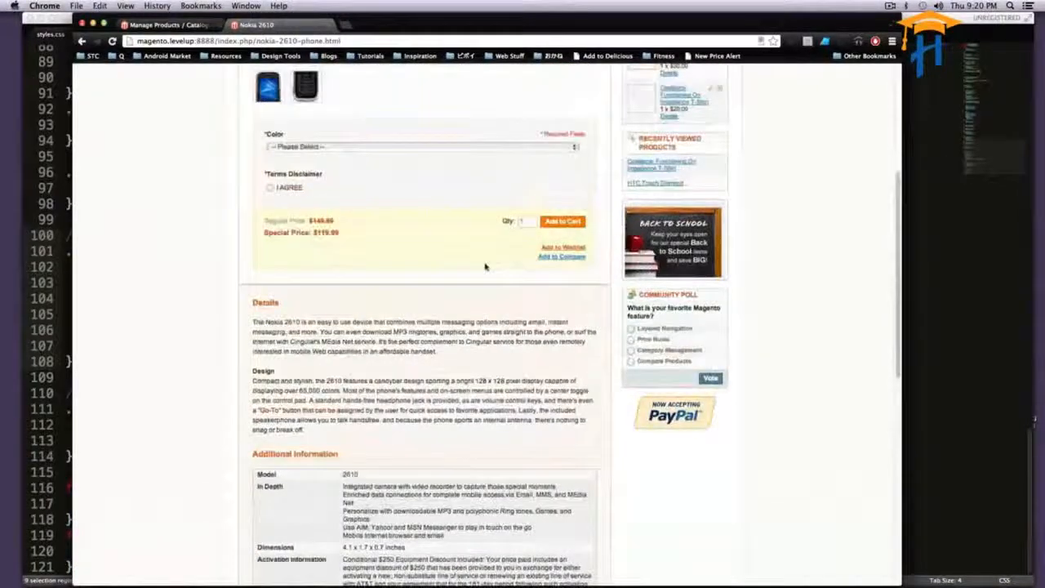
scroll(481, 266, up, 5)
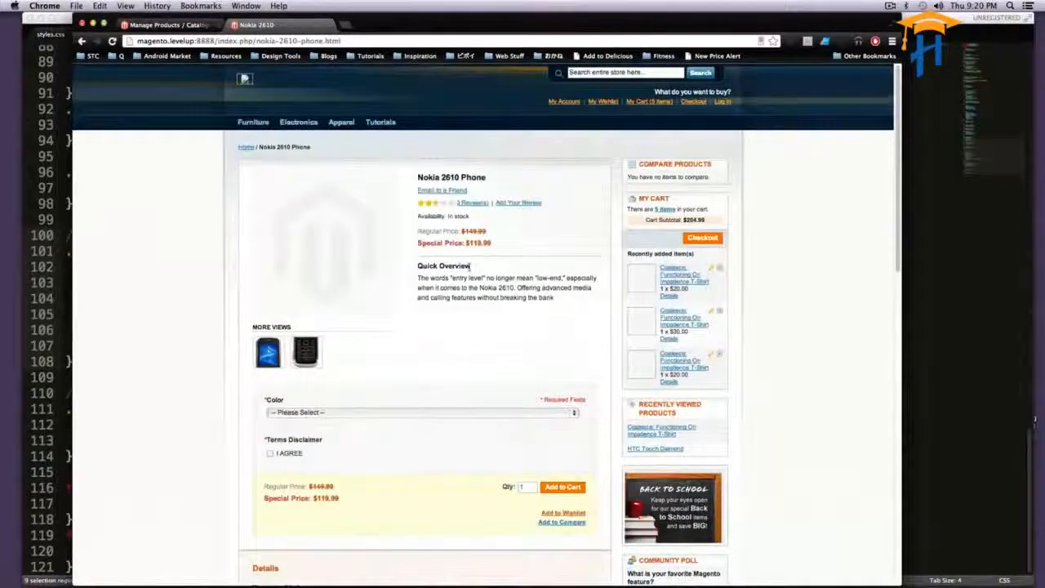
scroll(469, 266, down, 15)
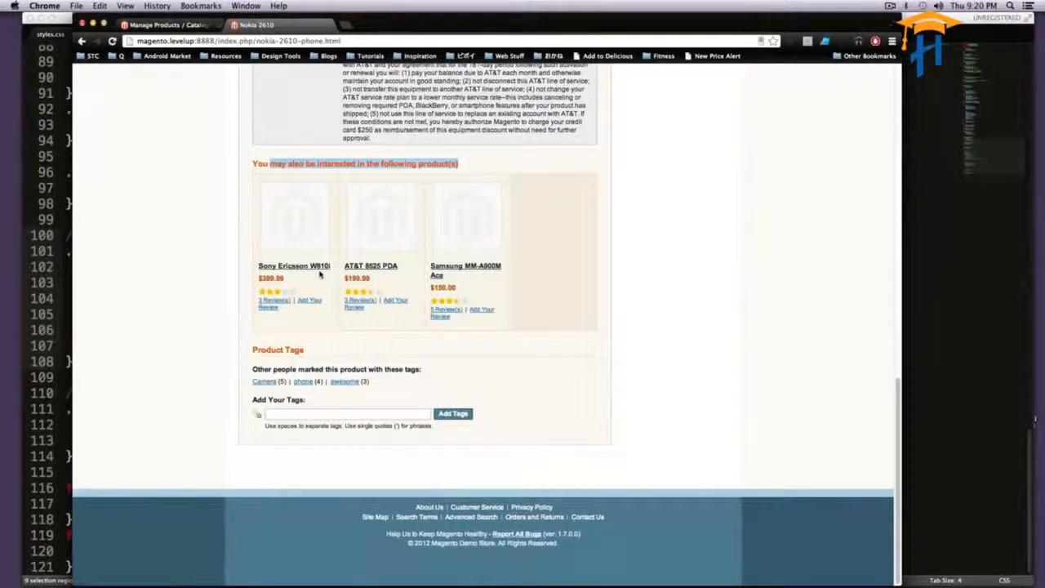
scroll(351, 263, up, 15)
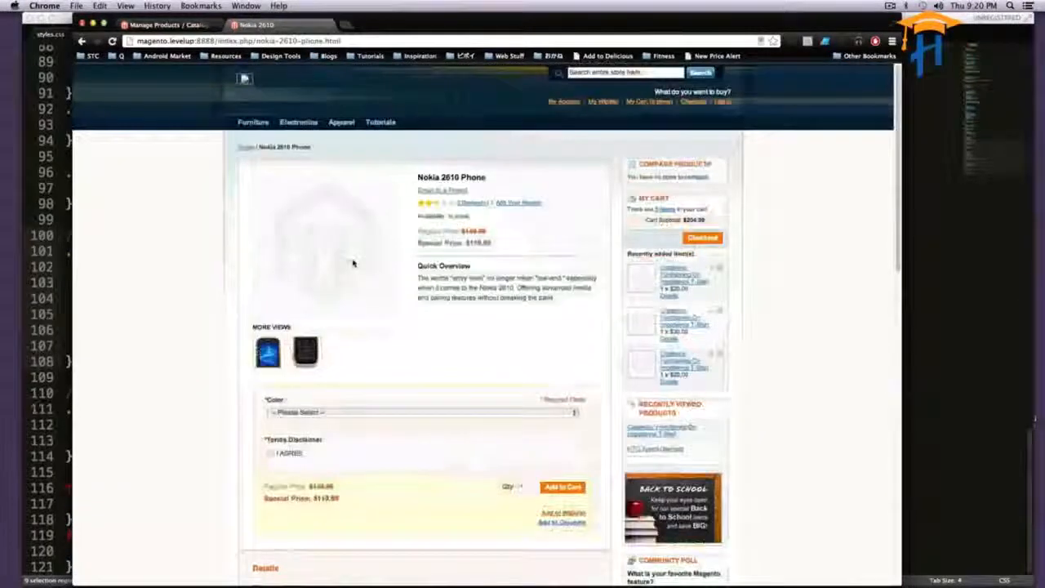
Reopen the Nokia 2610 Phone in the admin panel and list all products under Related Products with the selection filter set to Any
click(186, 26)
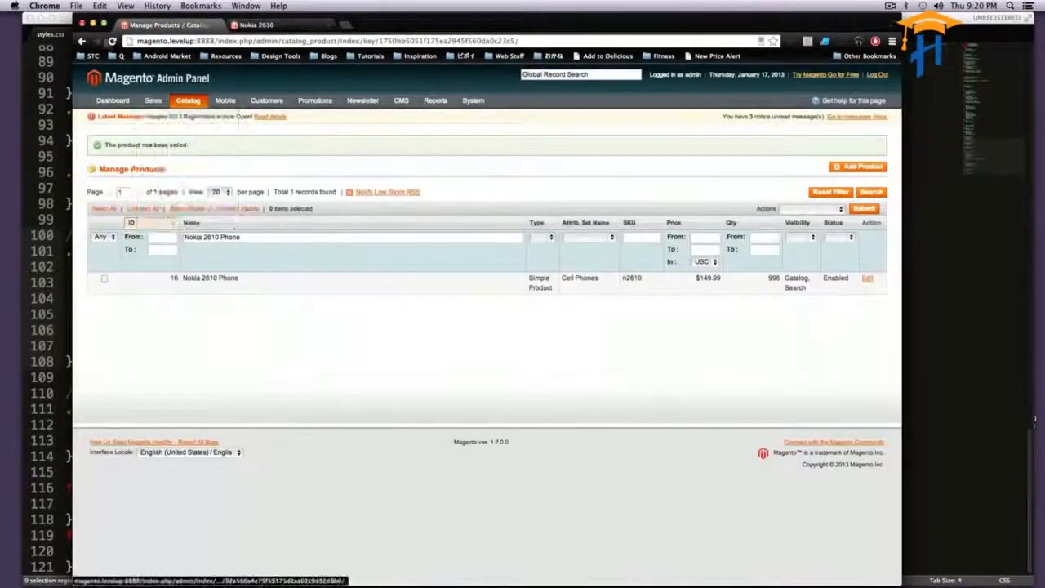
click(205, 292)
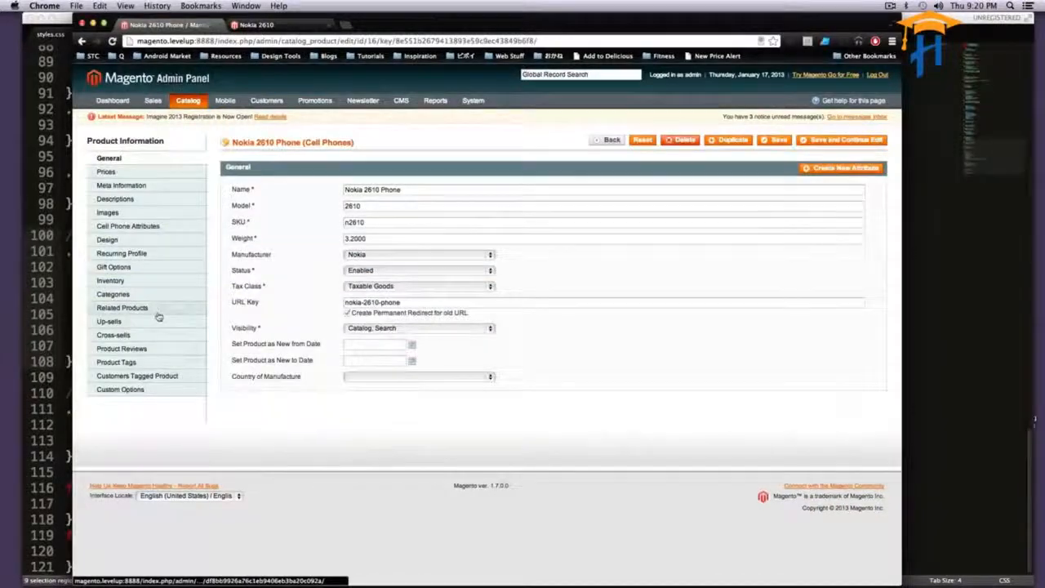
click(158, 313)
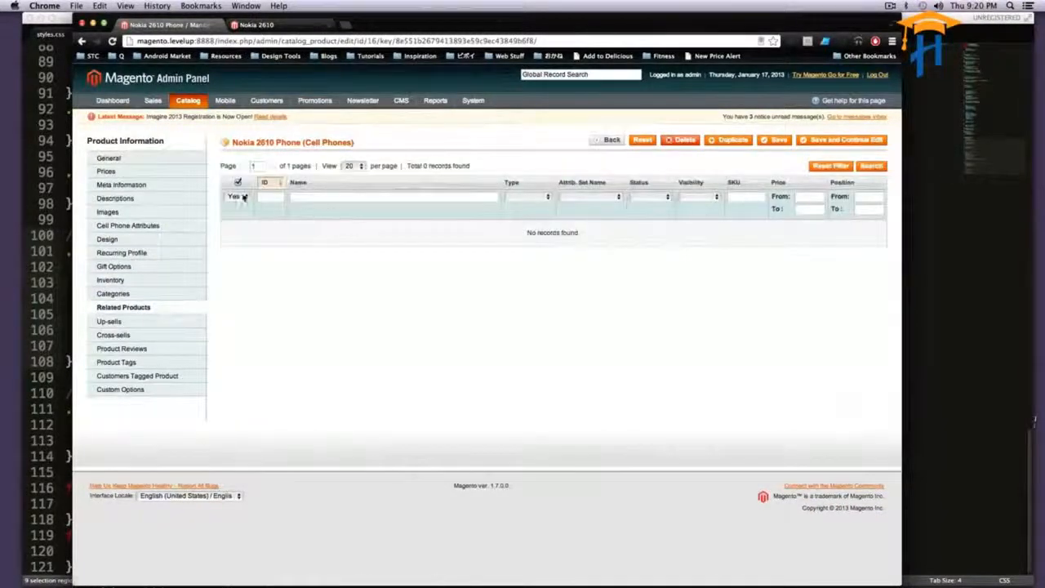
click(238, 197)
click(237, 189)
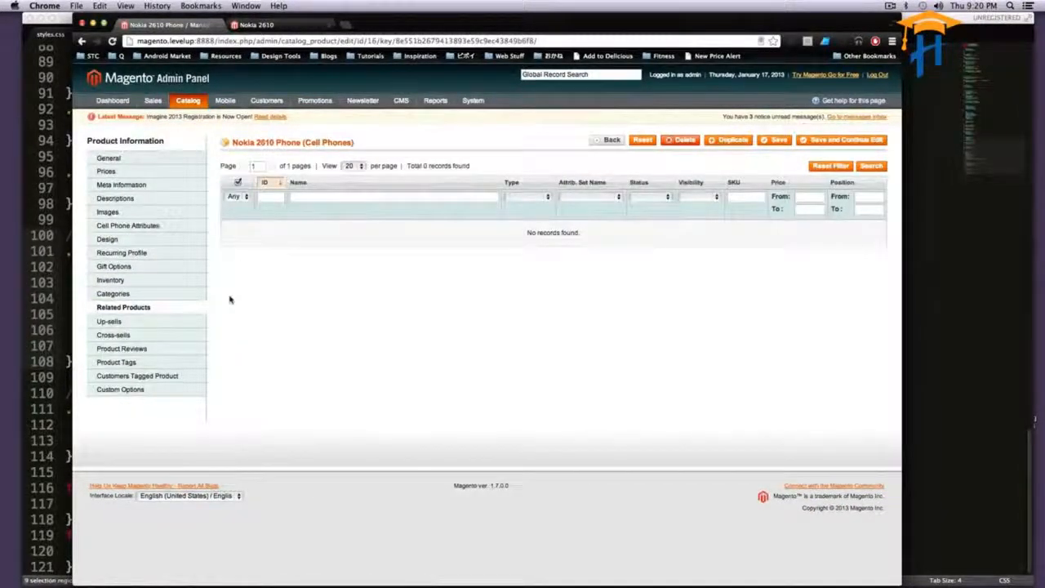
click(869, 166)
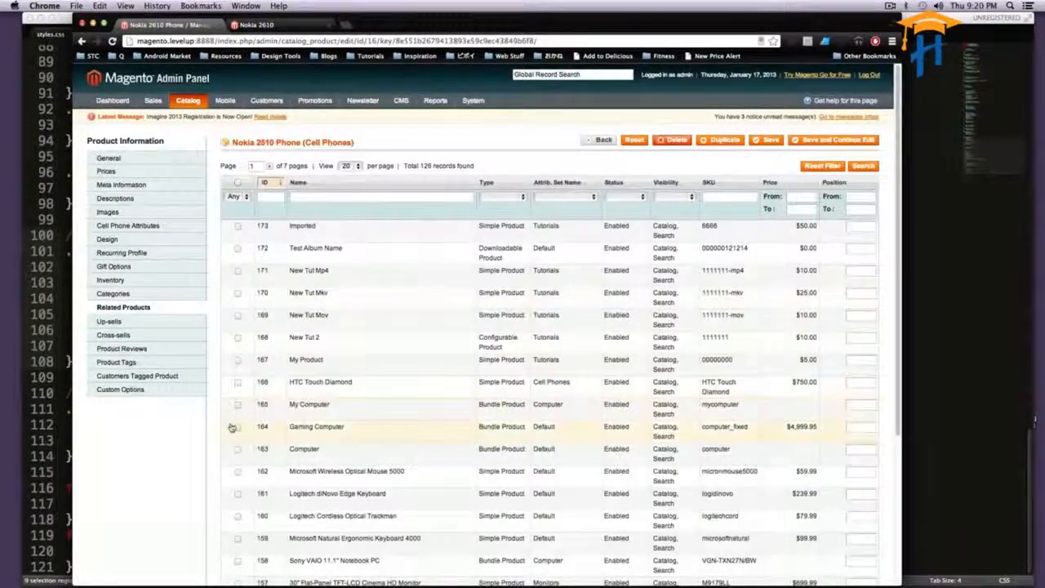
Select Gaming Computer, My Computer and HTC Touch Diamond as related products, check the cross-sell and up-sell lists, and save the product
click(237, 426)
click(238, 404)
click(238, 381)
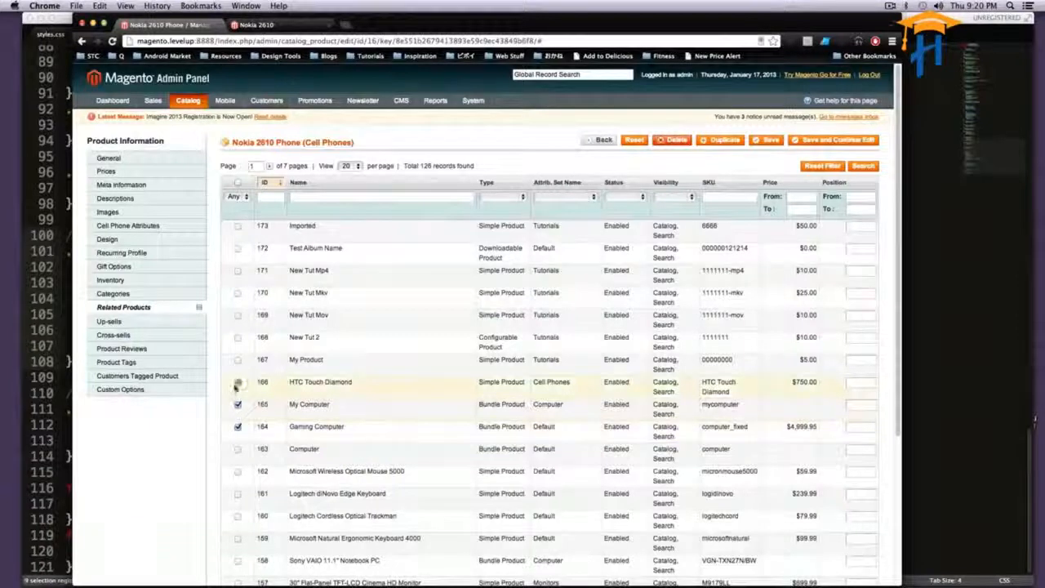
click(123, 336)
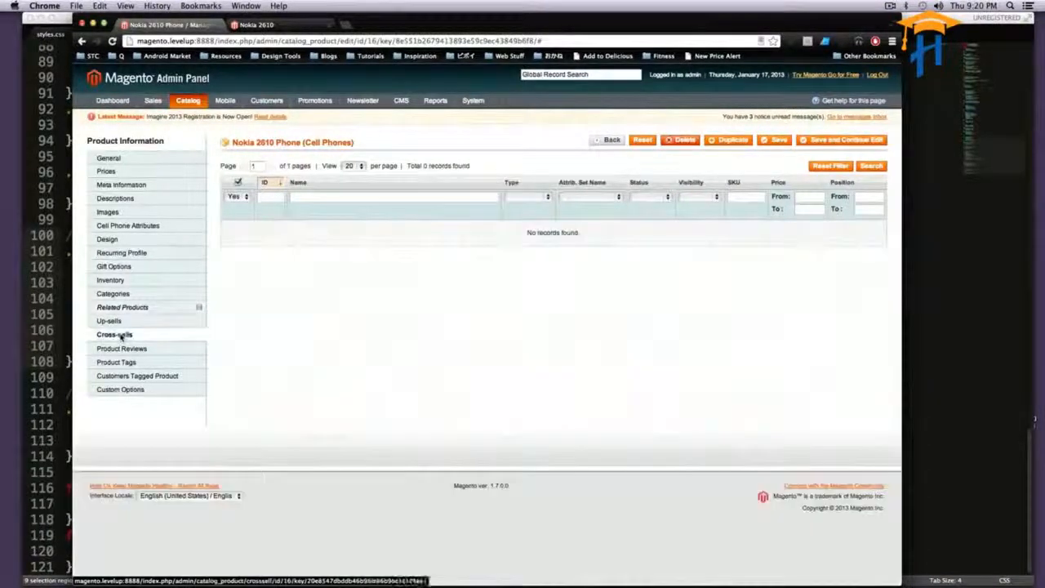
click(120, 321)
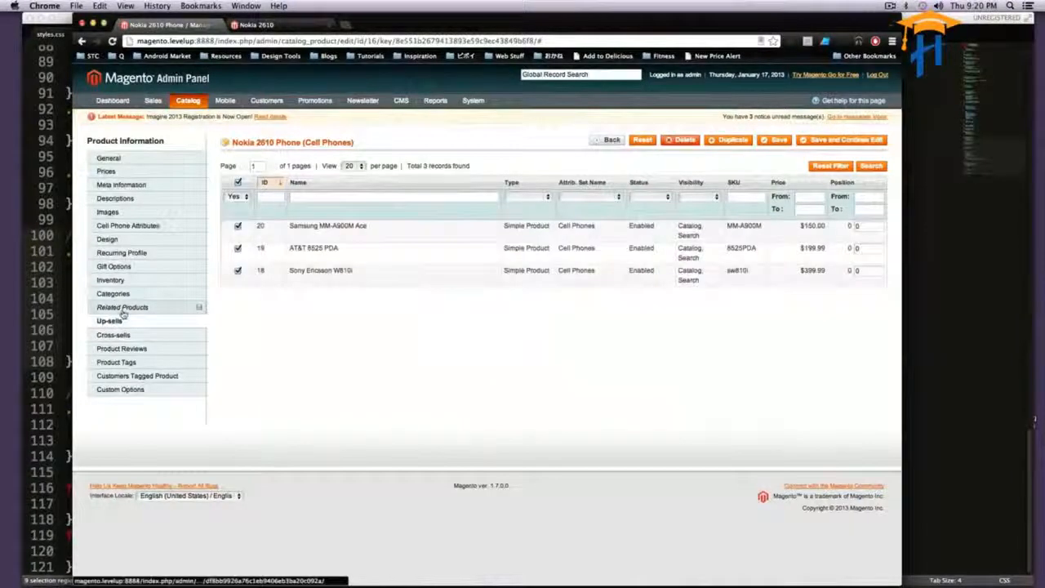
click(122, 309)
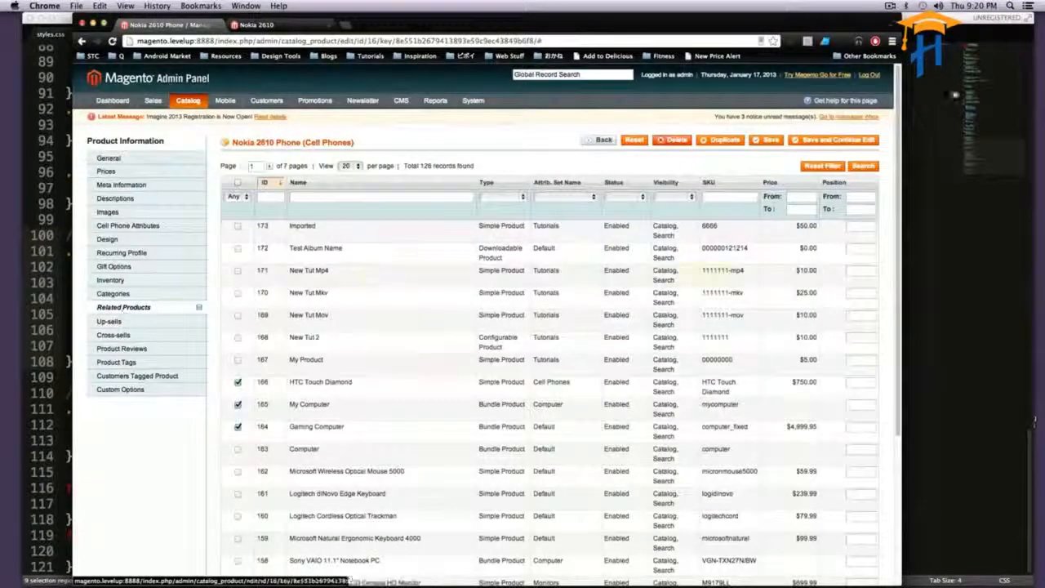
click(767, 141)
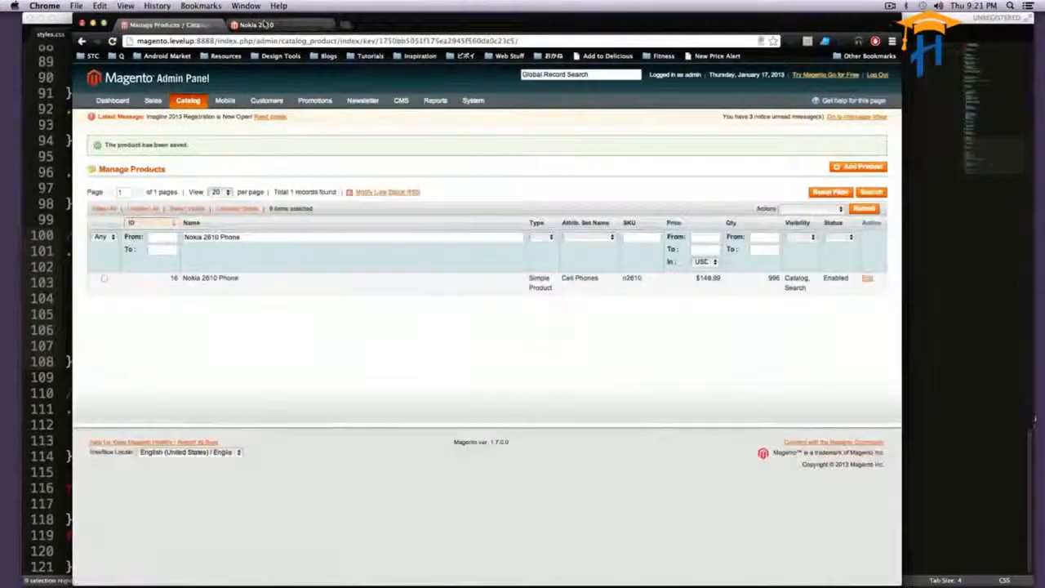
Reload the Nokia 2610 Phone storefront page and examine its related products block and the up-sell section below the details
click(261, 24)
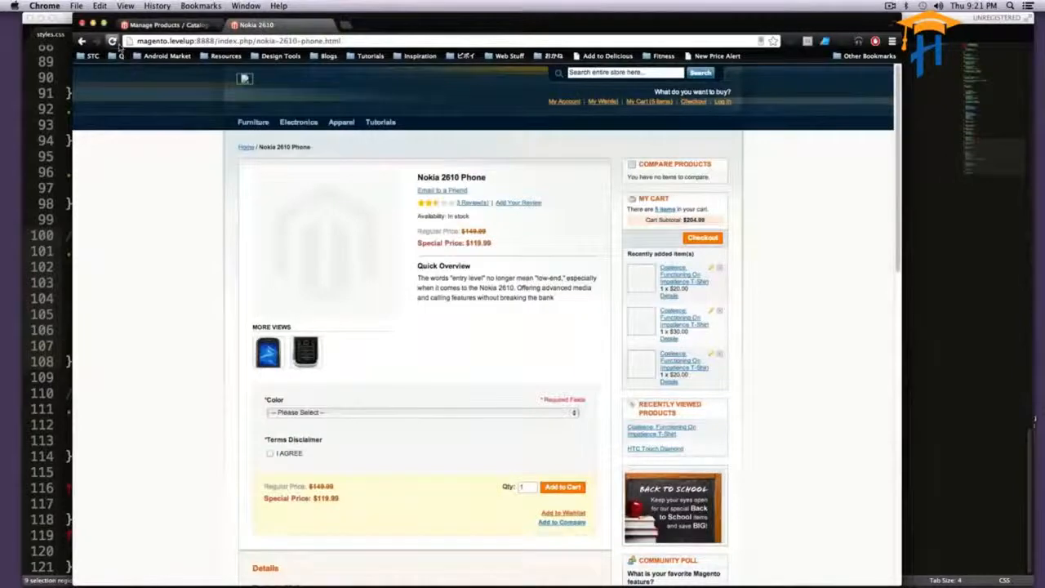
click(119, 46)
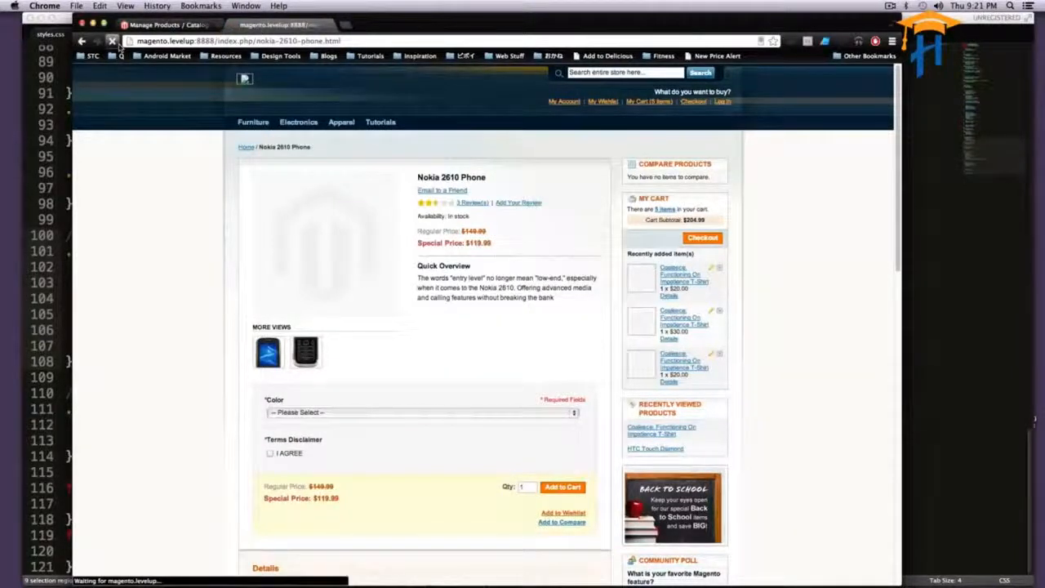
drag(621, 167, 695, 299)
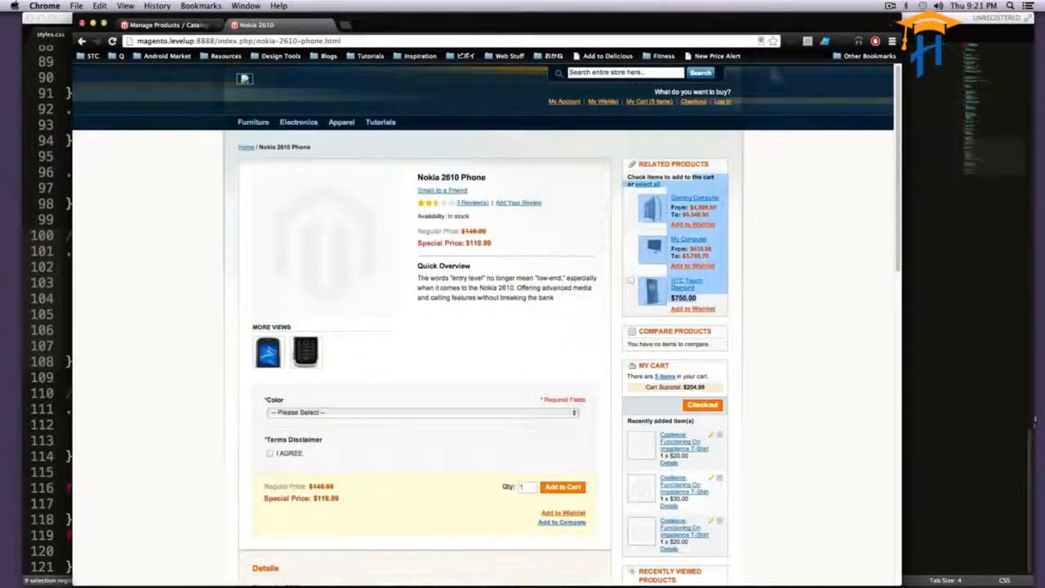
click(742, 312)
scroll(740, 293, down, 10)
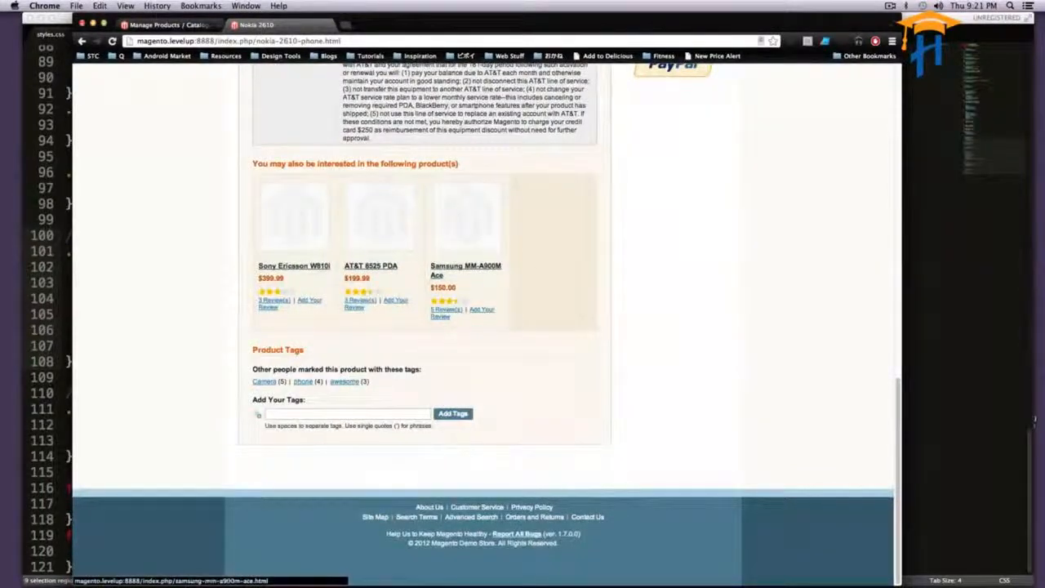
scroll(433, 232, up, 15)
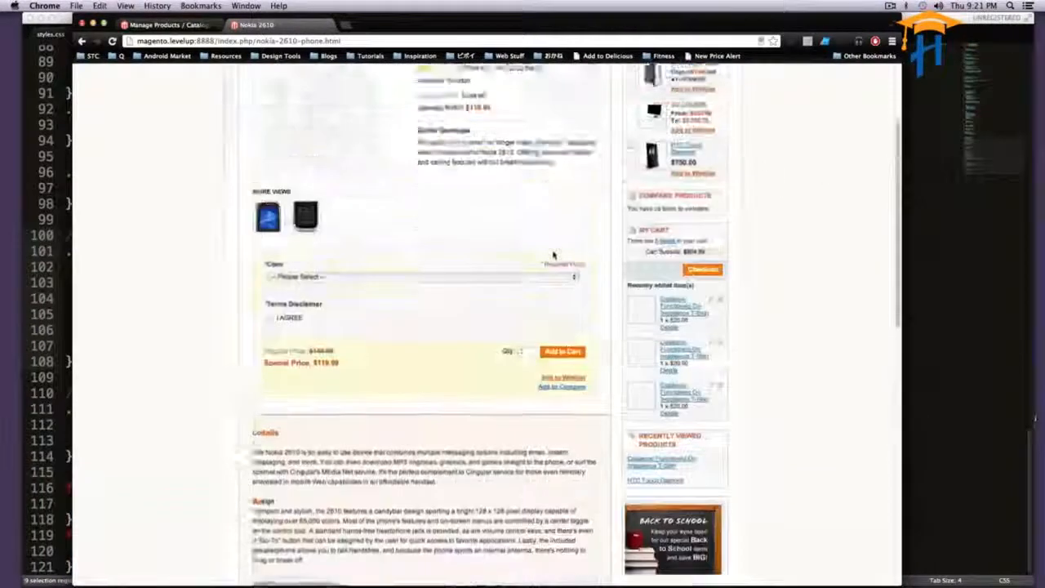
scroll(706, 298, up, 2)
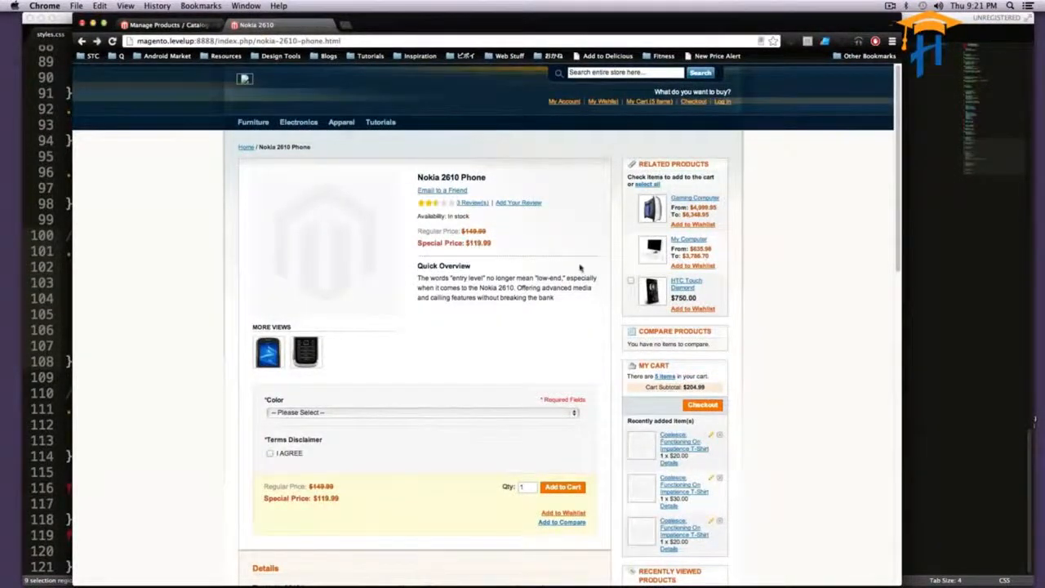
scroll(579, 267, down, 15)
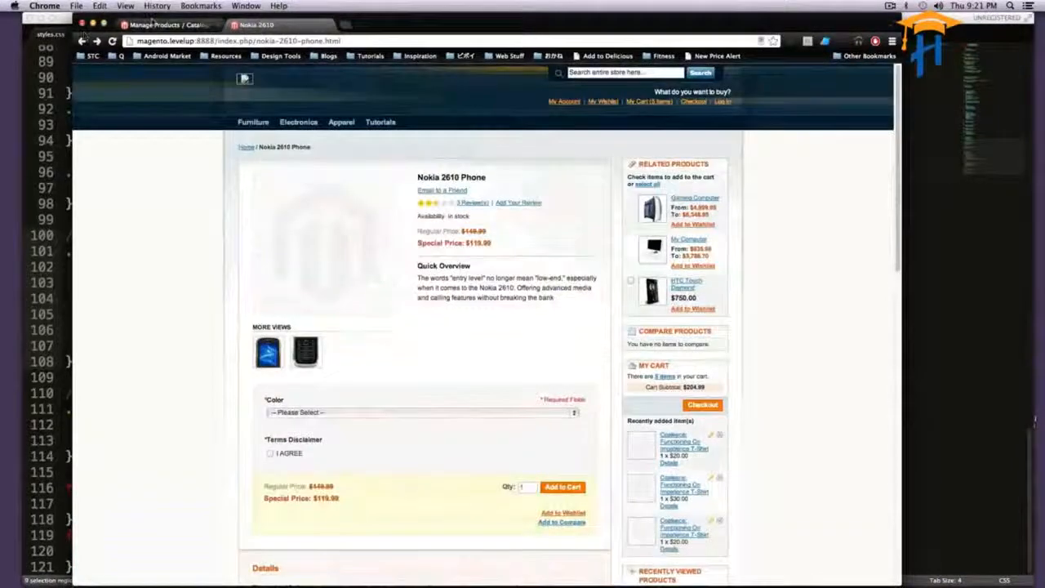
Reopen the Nokia 2610 Phone in the admin panel and list all products under Cross-sells with the selection filter set to Any
click(156, 23)
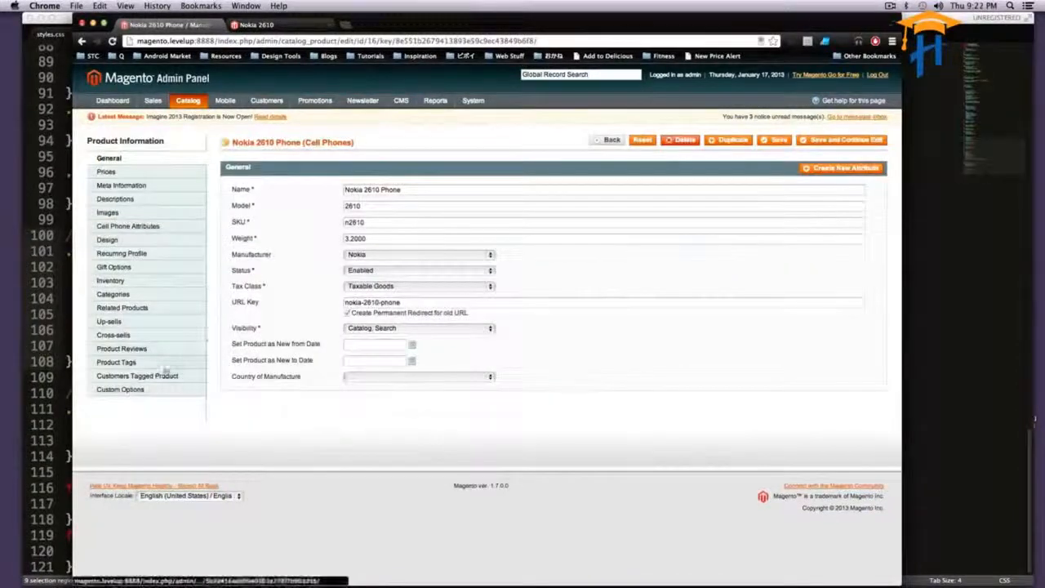
click(137, 335)
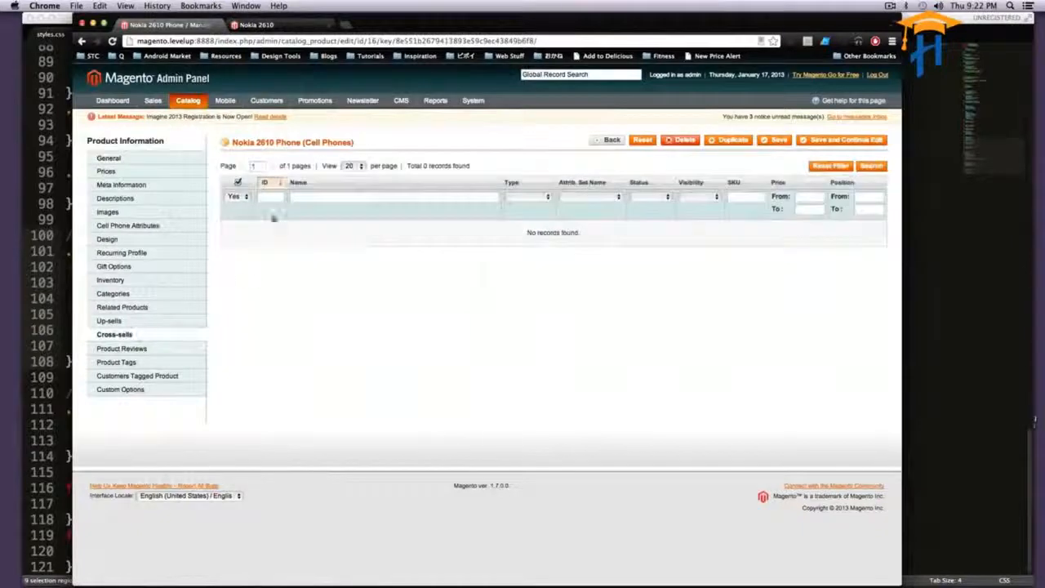
click(237, 197)
click(237, 187)
click(871, 167)
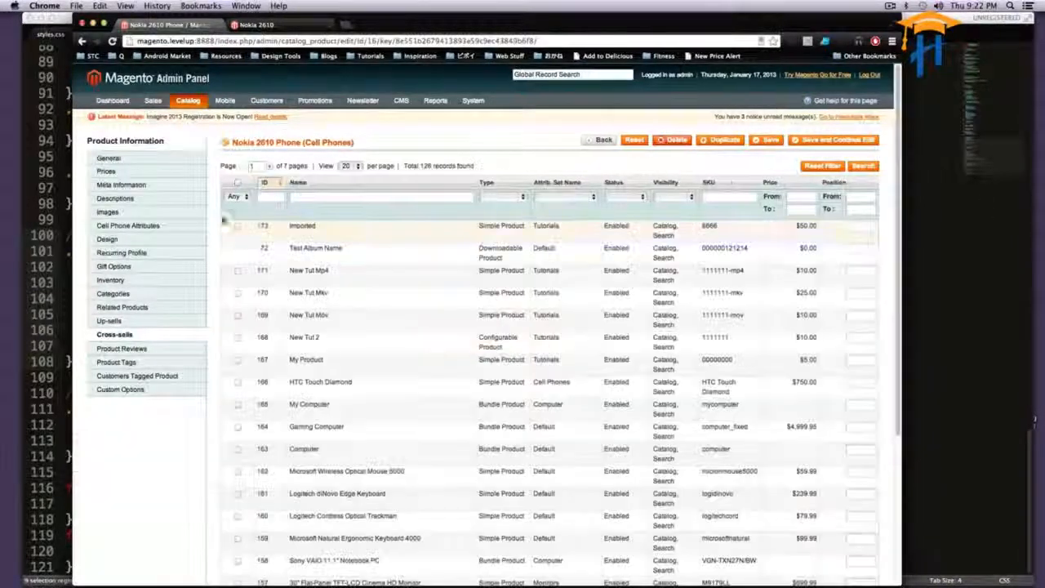
Select Microsoft Wireless Optical Mouse 5000, Logitech diNovo Edge Keyboard and Logitech Cordless Optical Trackman as cross-sells and save the product
click(237, 494)
click(236, 515)
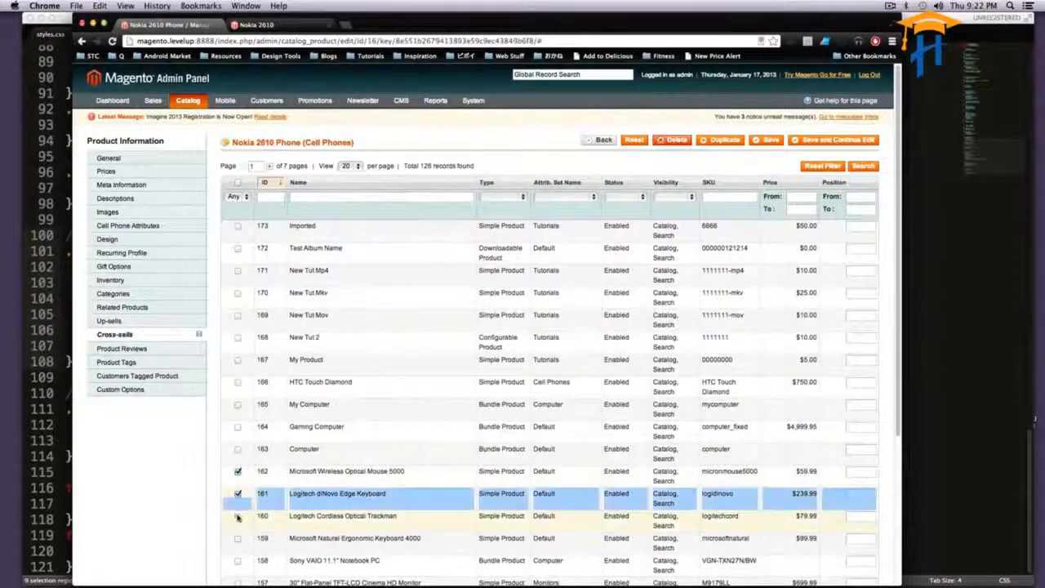
click(767, 145)
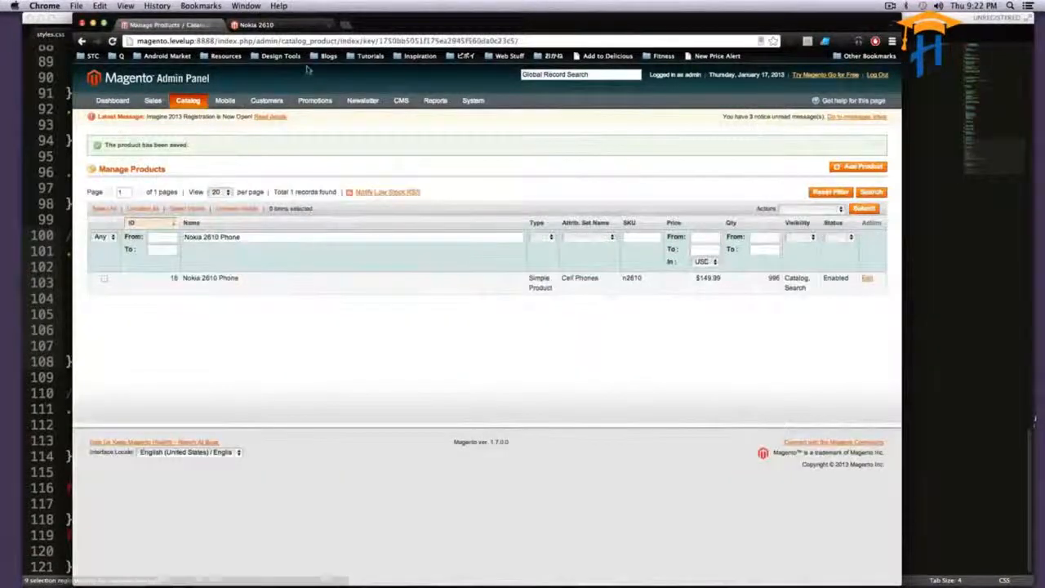
Reload the Nokia 2610 Phone storefront page and check whether its up-sell and related products sections show the cross-sell items
click(256, 24)
click(112, 41)
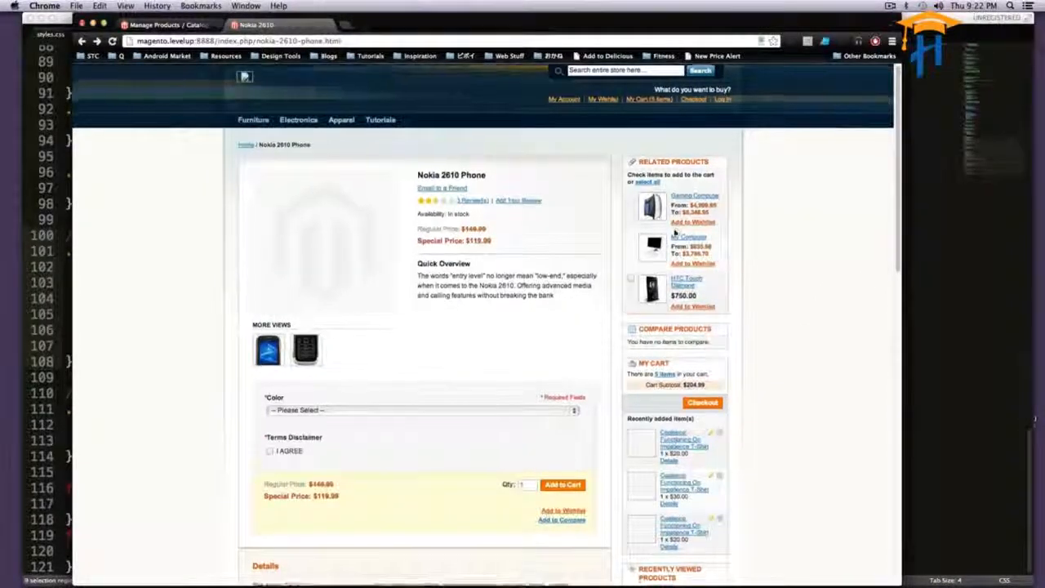
scroll(676, 233, down, 15)
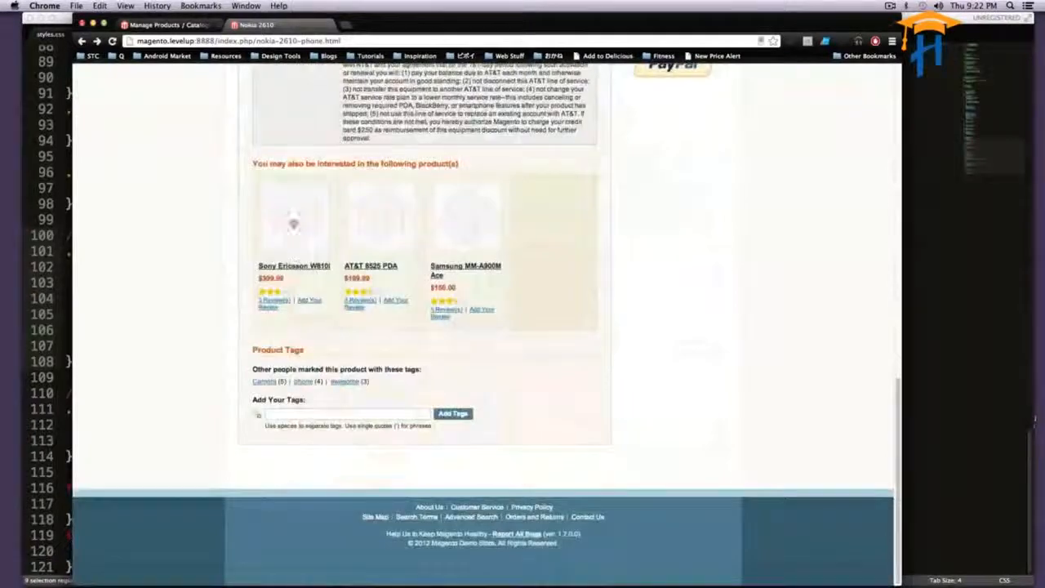
drag(380, 163, 653, 161)
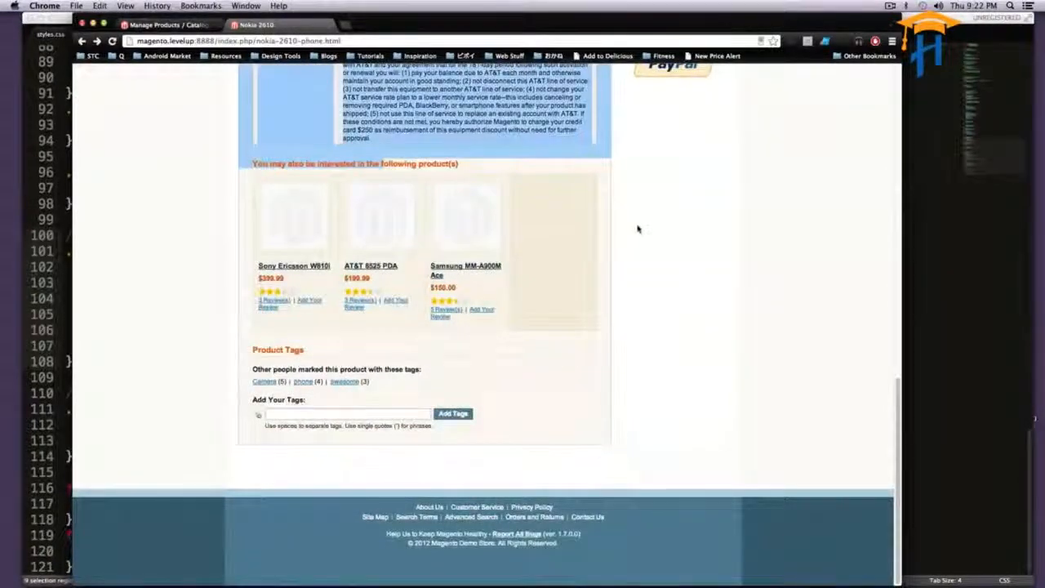
scroll(653, 236, up, 10)
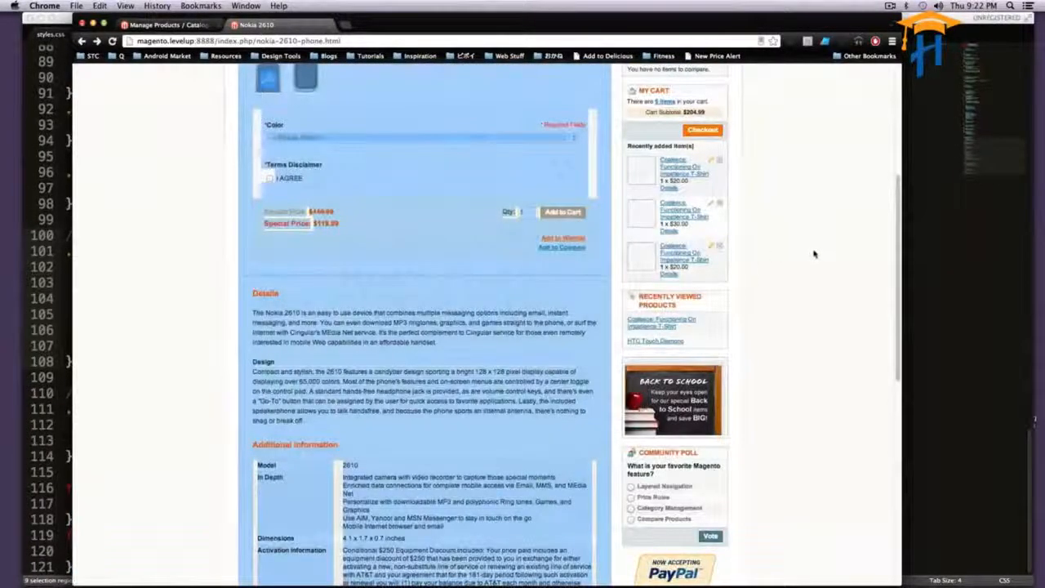
scroll(815, 248, up, 5)
click(746, 177)
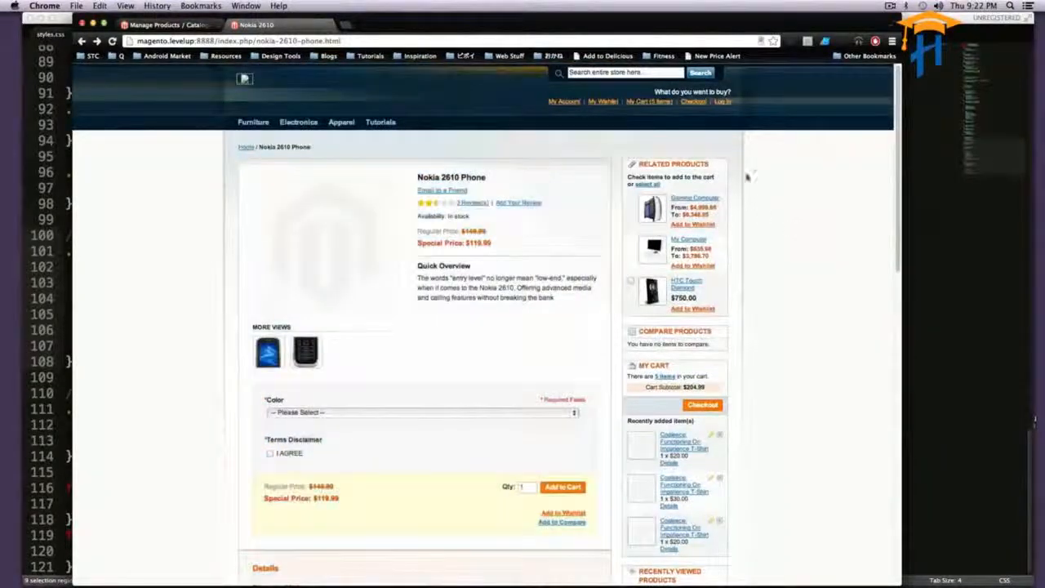
Open the storefront shopping cart and look through its product list and the sections below it
click(642, 102)
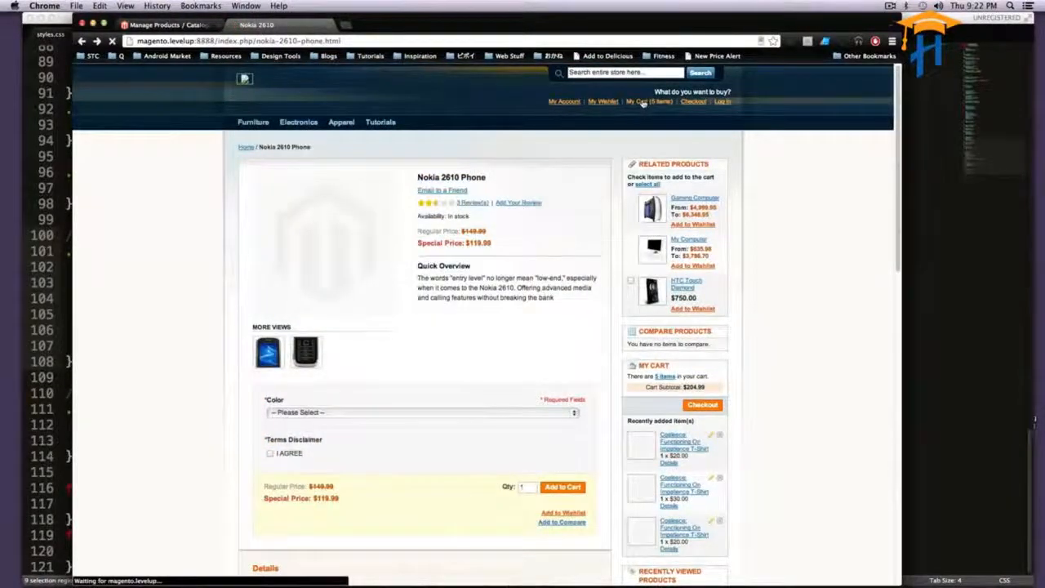
scroll(638, 220, down, 3)
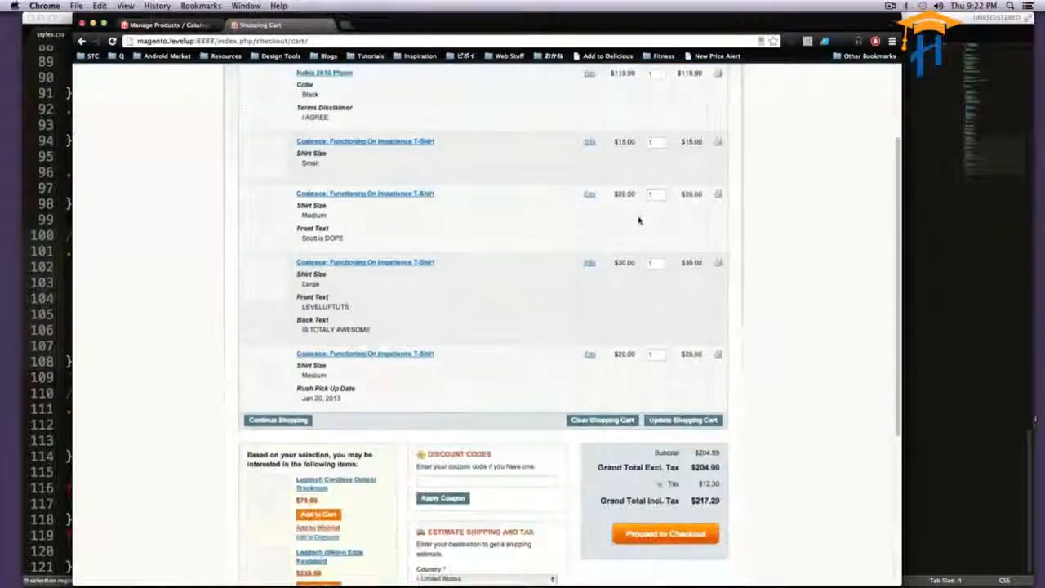
scroll(639, 221, down, 5)
scroll(383, 307, up, 10)
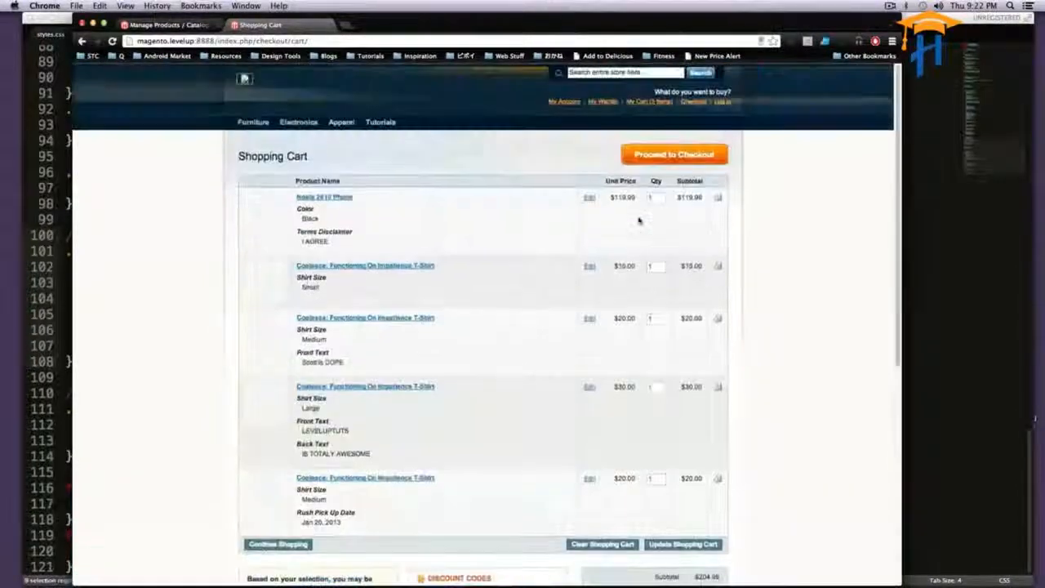
scroll(348, 445, down, 10)
scroll(348, 445, up, 10)
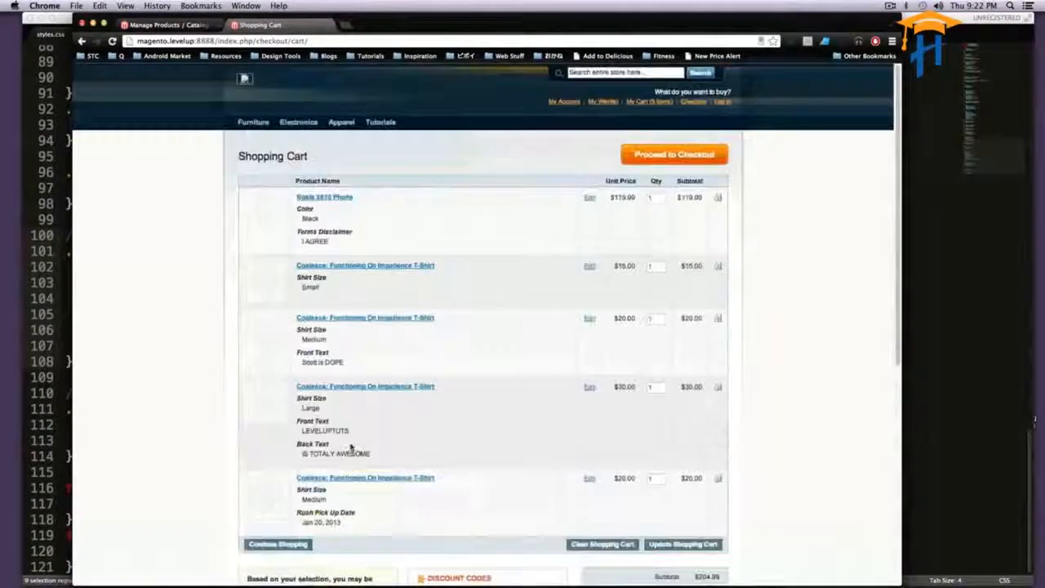
scroll(349, 440, down, 3)
scroll(353, 416, down, 2)
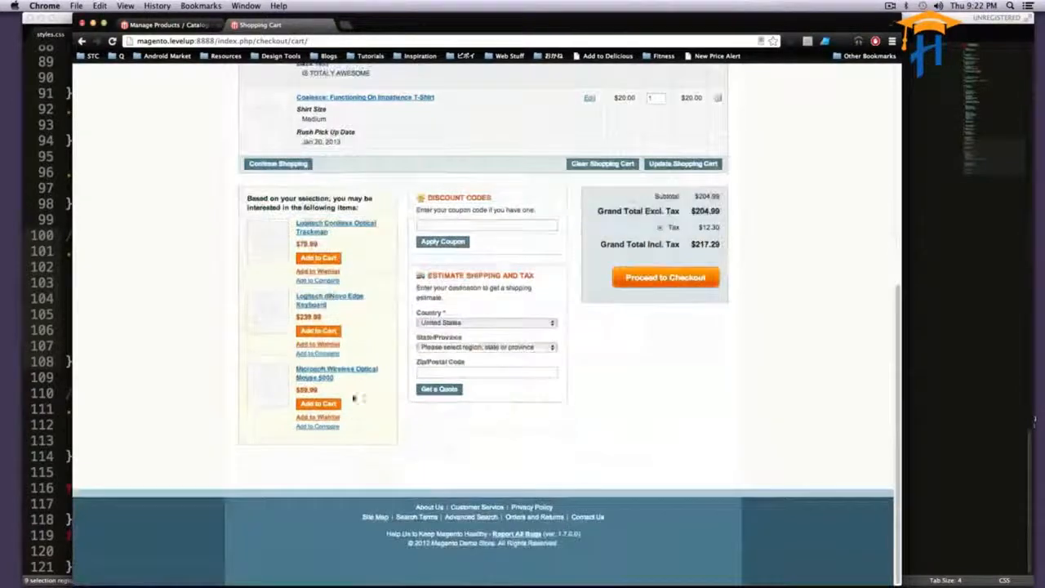
Examine the cart's section of items suggested from the shopper's selection and compare it with the products in the cart
drag(285, 196, 244, 196)
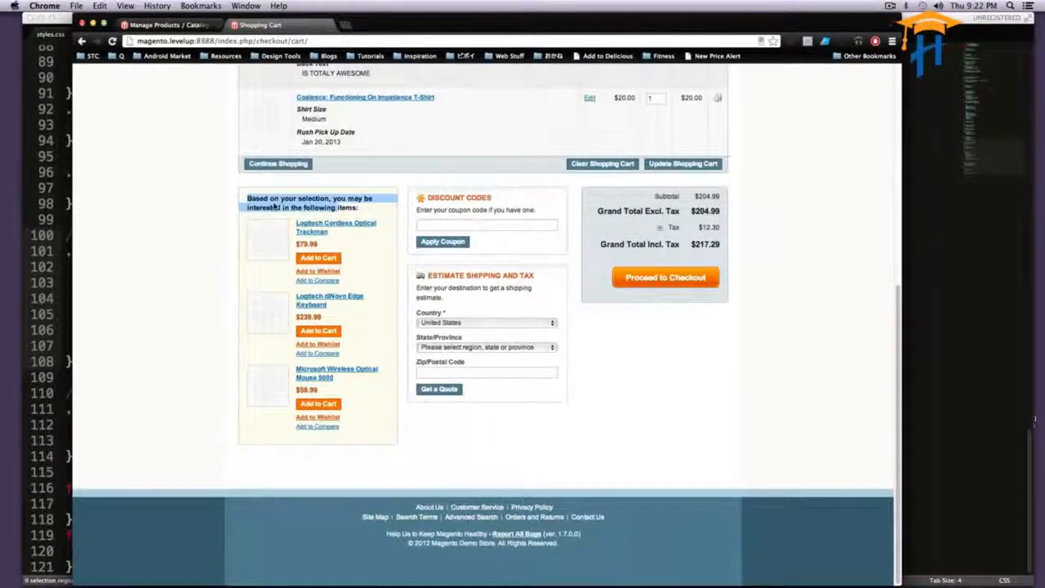
click(275, 206)
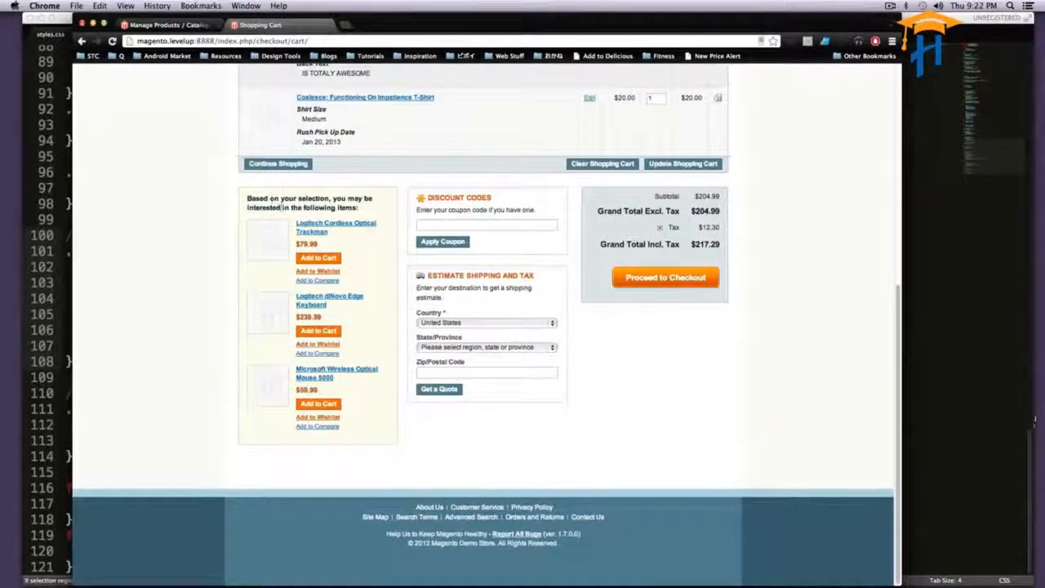
drag(246, 197, 387, 387)
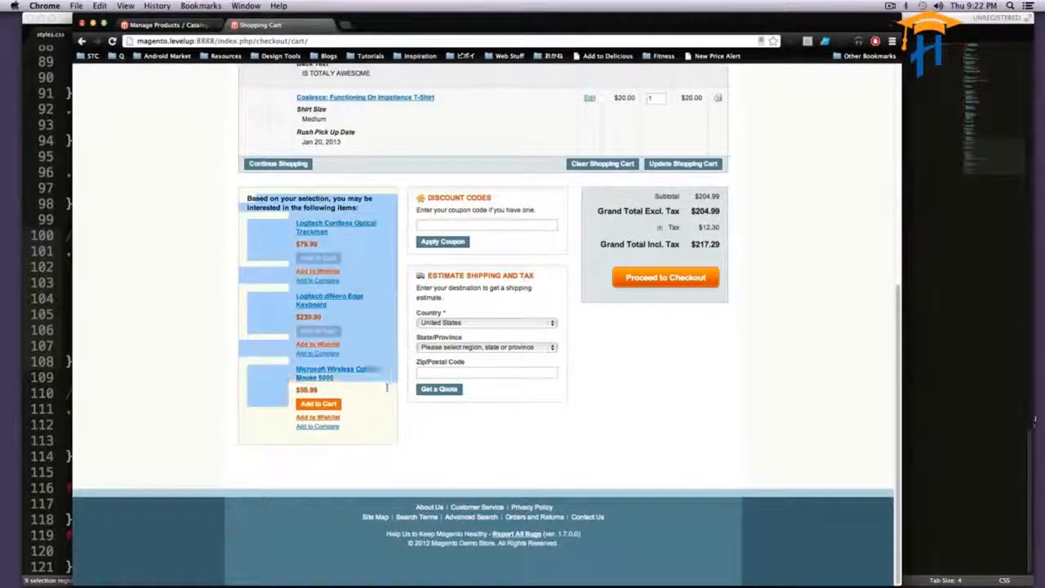
scroll(382, 411, up, 5)
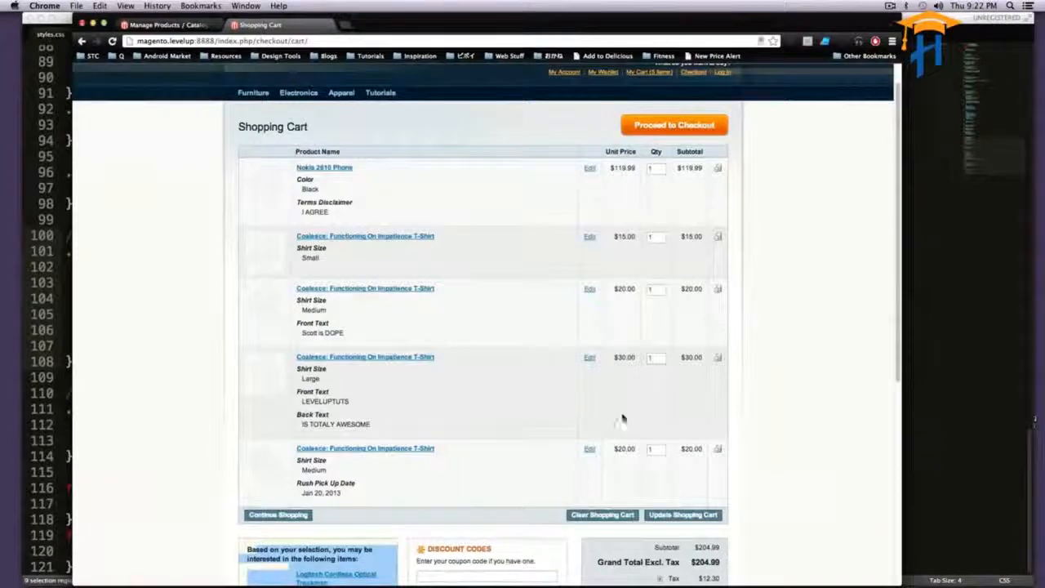
scroll(621, 420, down, 2)
click(281, 436)
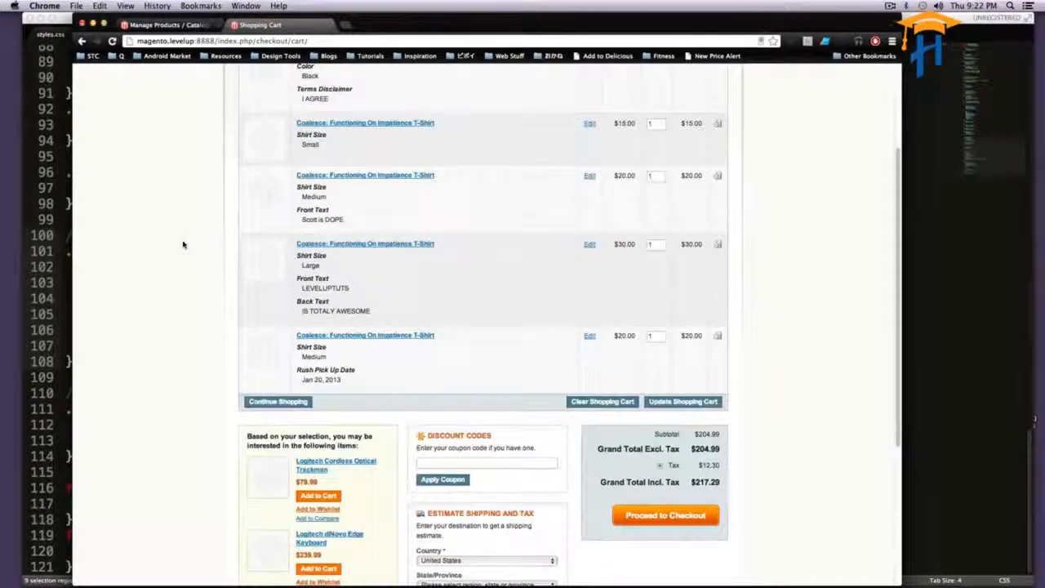
scroll(424, 476, up, 3)
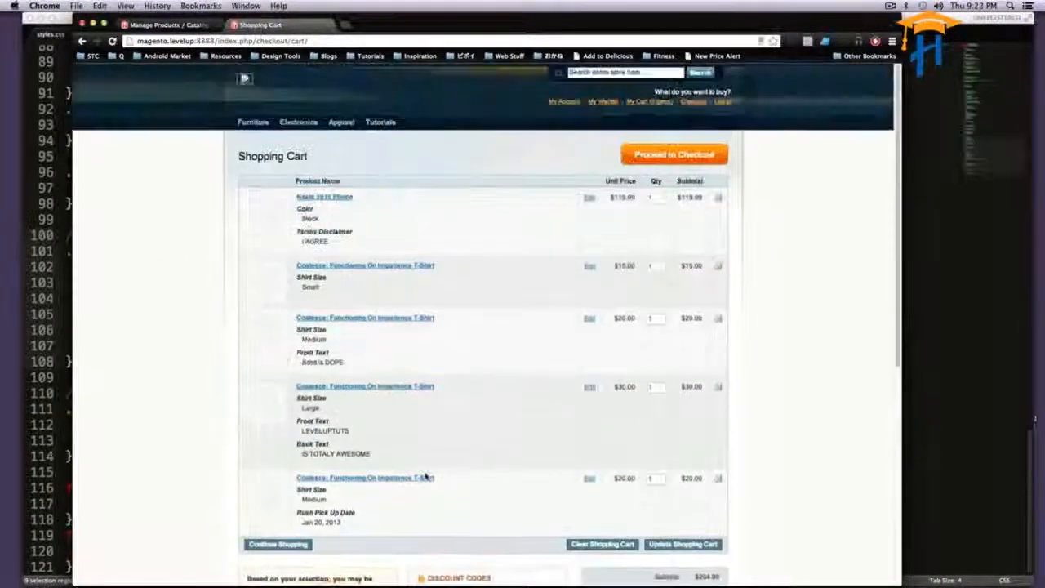